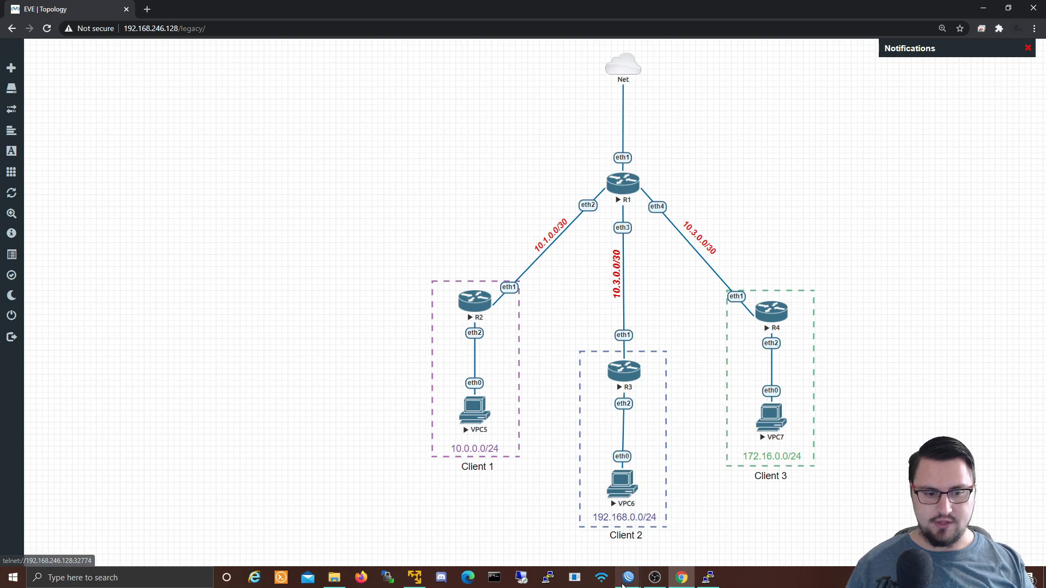
# Bring WinBox forward, close the Queue List and discard the unsaved new queue draft.
pyautogui.moveTo(627, 578)
pyautogui.click(596, 544)
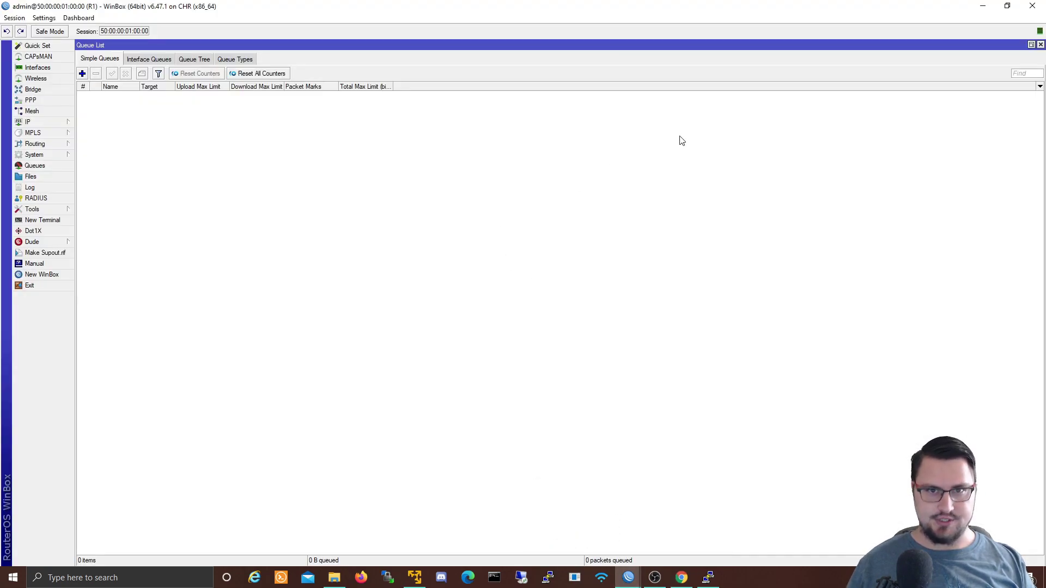
pyautogui.click(1041, 44)
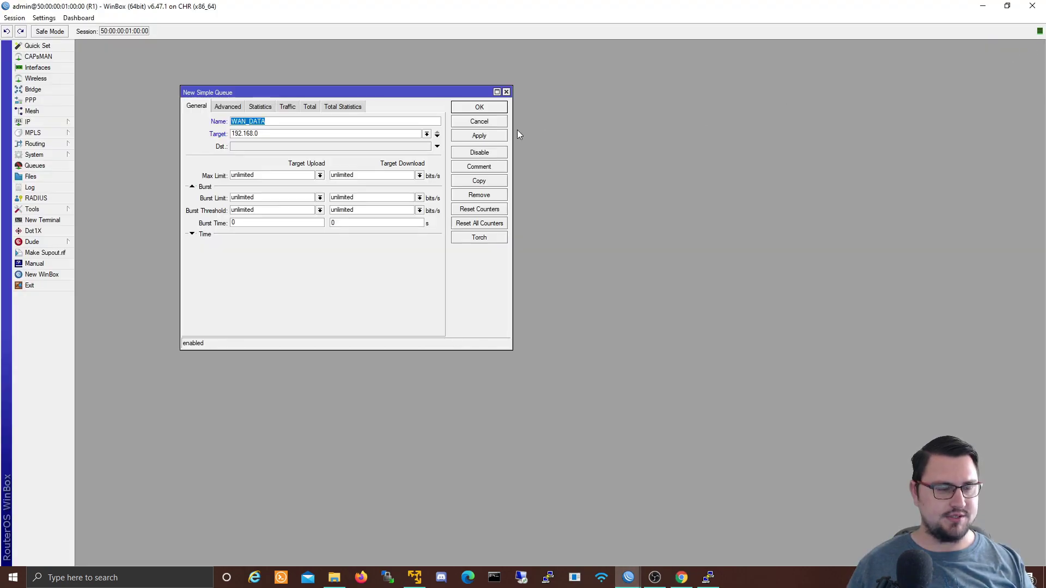
pyautogui.click(505, 93)
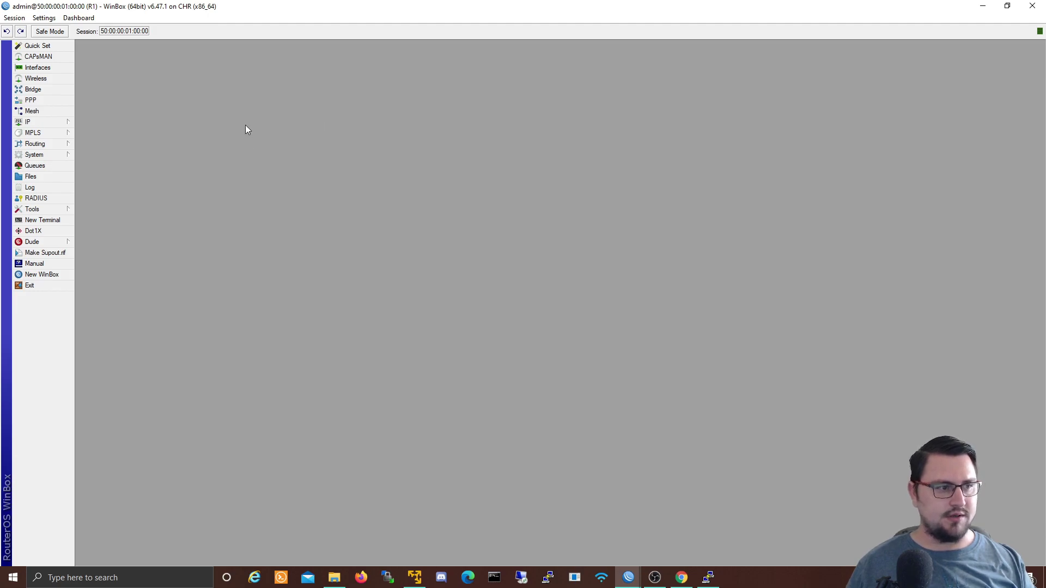
# Reopen Queues, look through Interface Queues, Queue Tree and Queue Types, then return to Simple Queues.
pyautogui.click(34, 166)
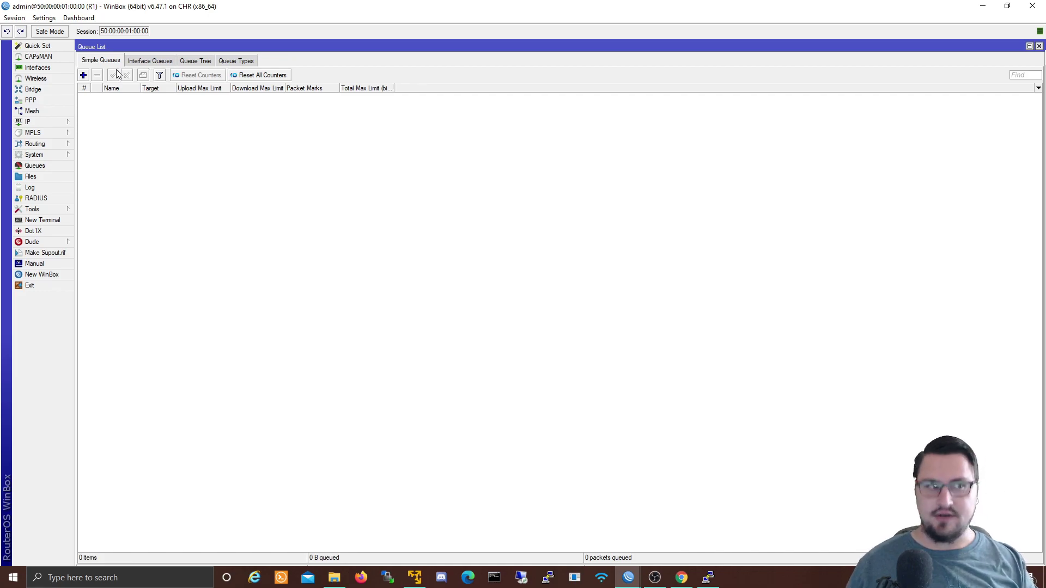
pyautogui.click(151, 63)
pyautogui.click(198, 62)
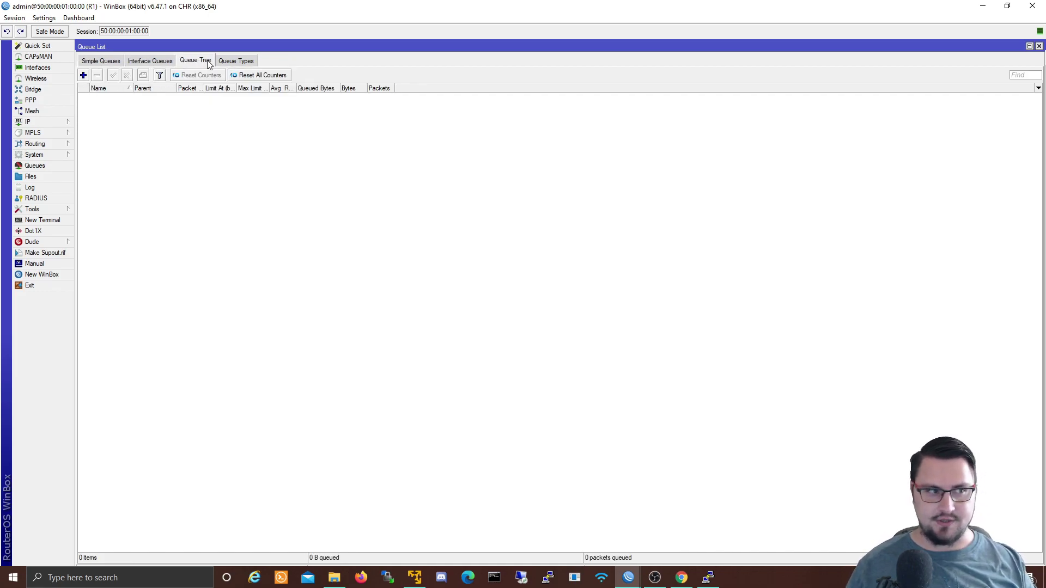
pyautogui.click(230, 62)
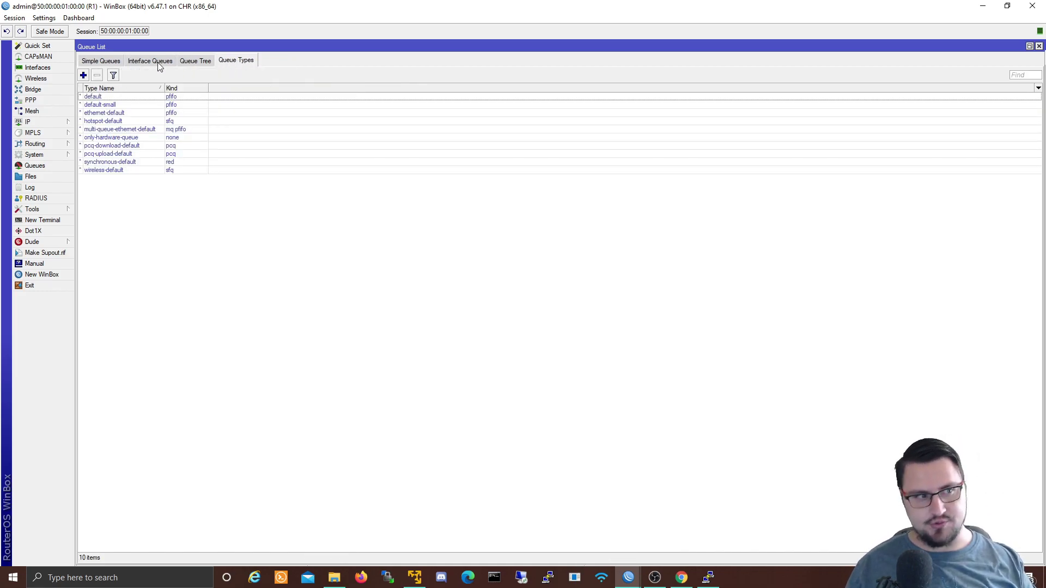
pyautogui.click(111, 62)
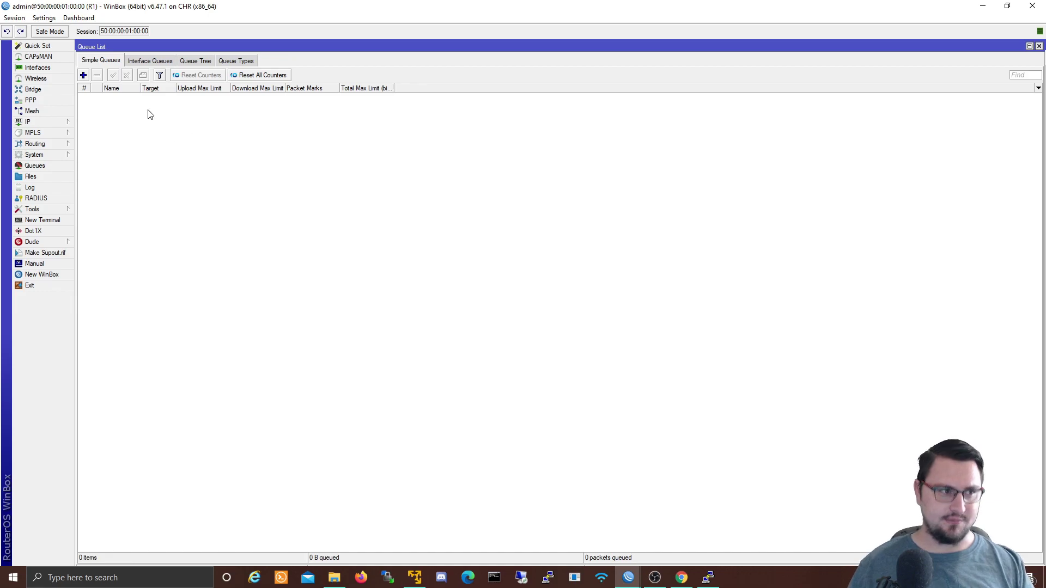
# Draft a new simple queue named WAN_DATA with ether1 chosen as its target.
pyautogui.click(85, 76)
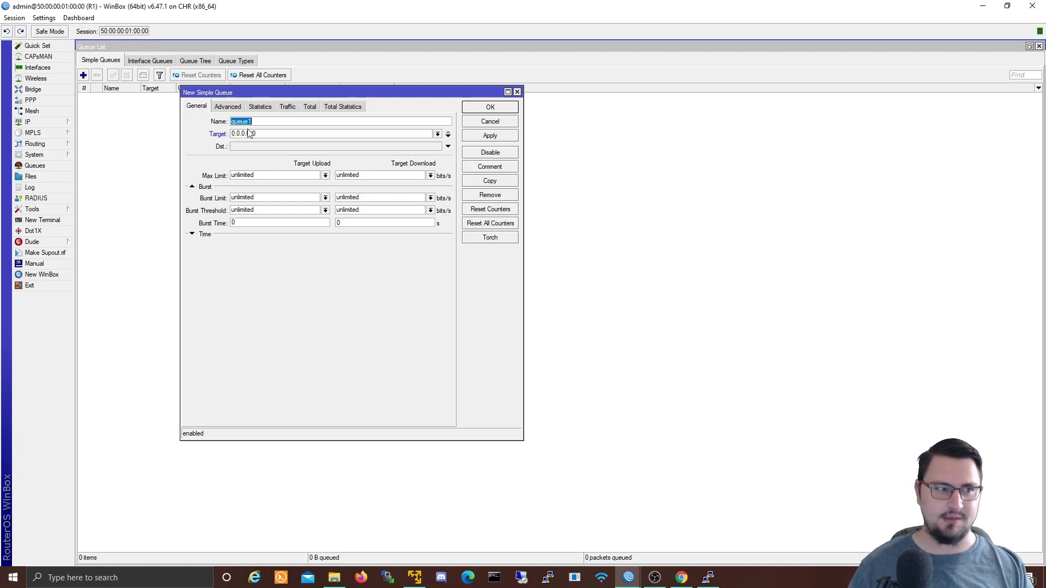
pyautogui.write('WAN_DATAQ')
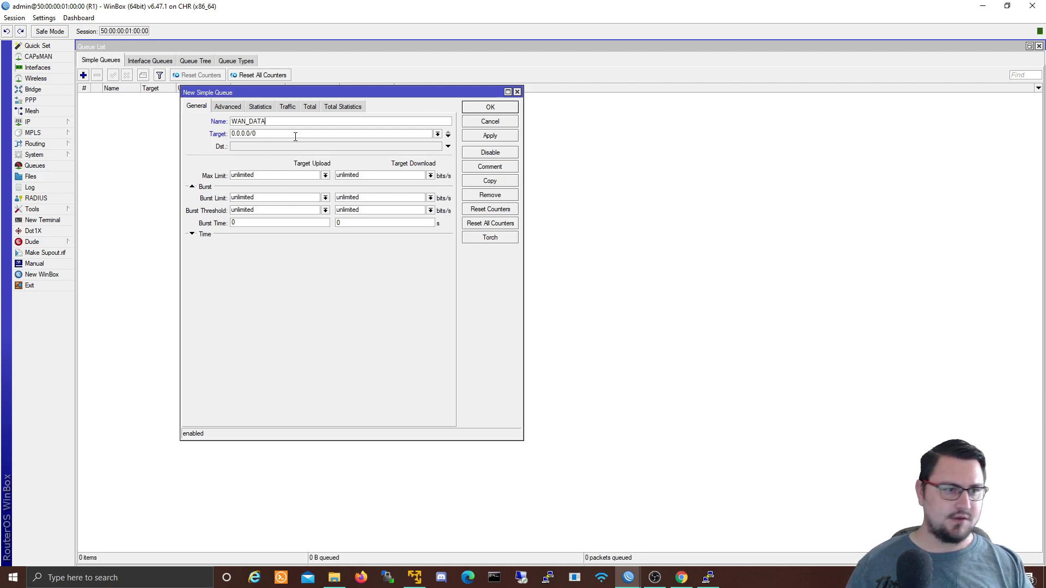
pyautogui.moveTo(324, 135); pyautogui.dragTo(220, 126)
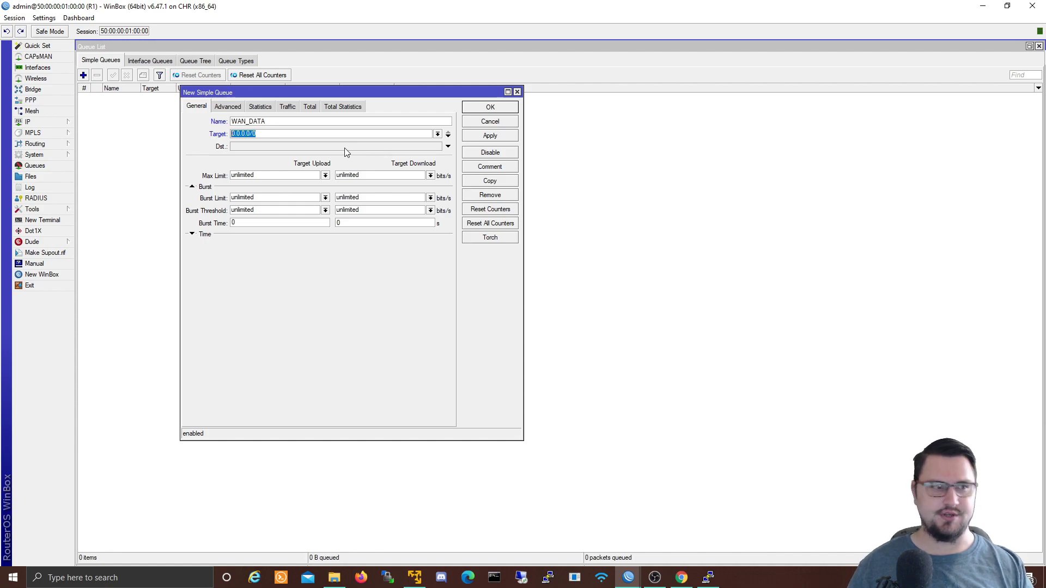
pyautogui.click(437, 134)
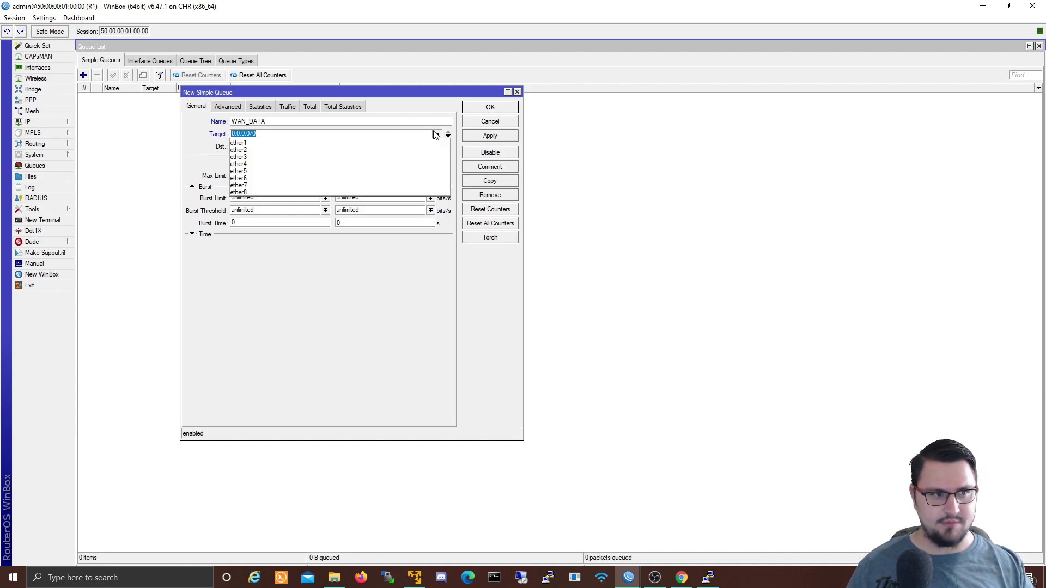
pyautogui.click(398, 143)
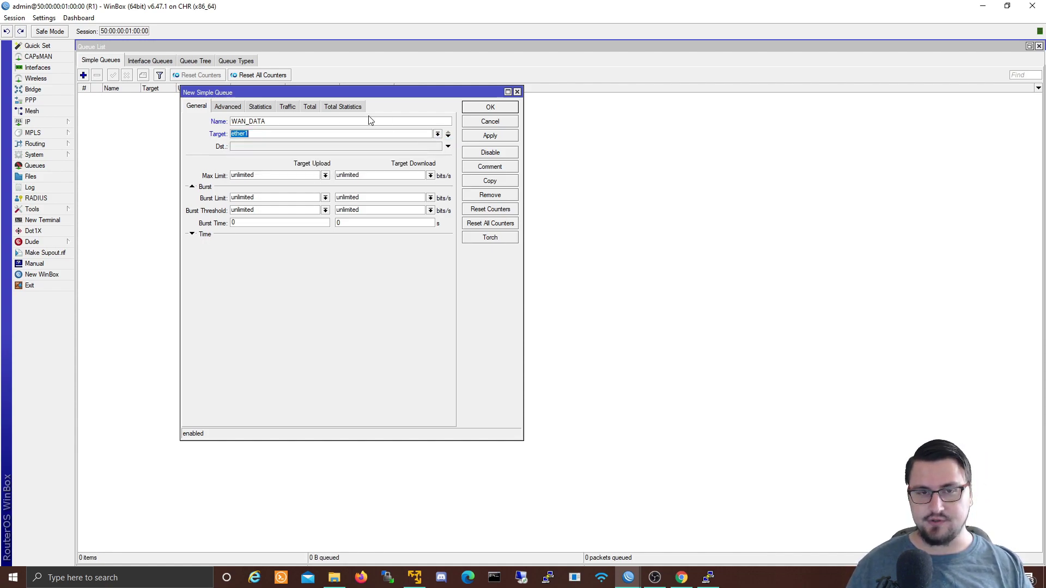
pyautogui.moveTo(430, 11); pyautogui.dragTo(580, 283)
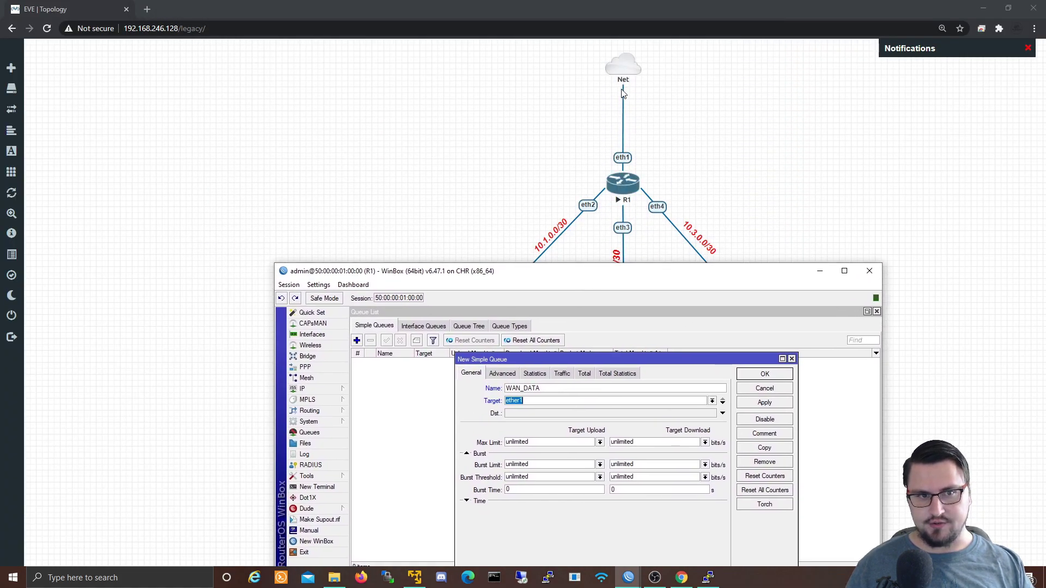
# Change the WAN_DATA target to 10.1.0.2 and add a second target row.
pyautogui.doubleClick(564, 271)
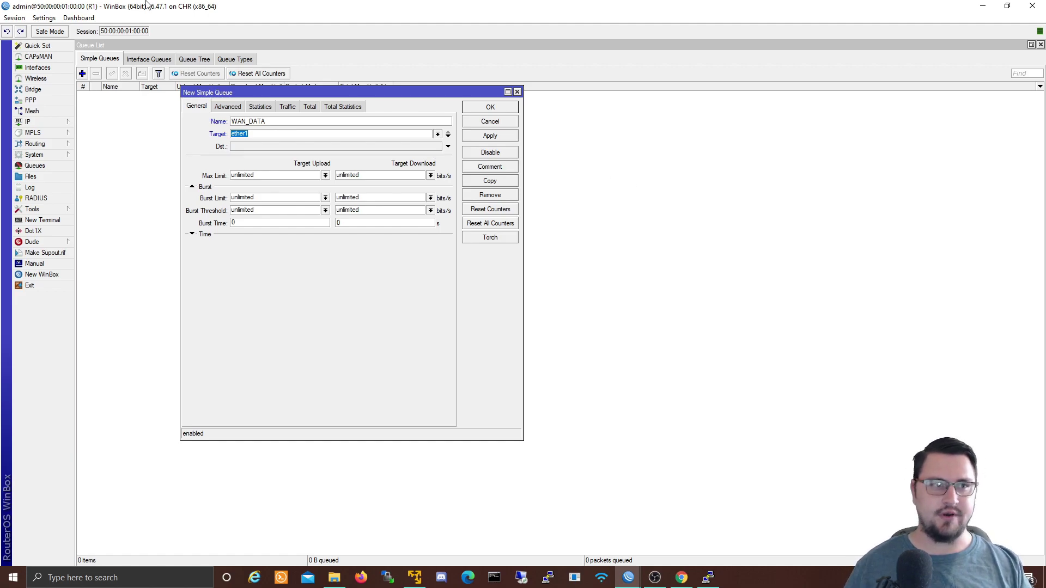
pyautogui.doubleClick(321, 4)
pyautogui.moveTo(488, 102); pyautogui.dragTo(70, 165)
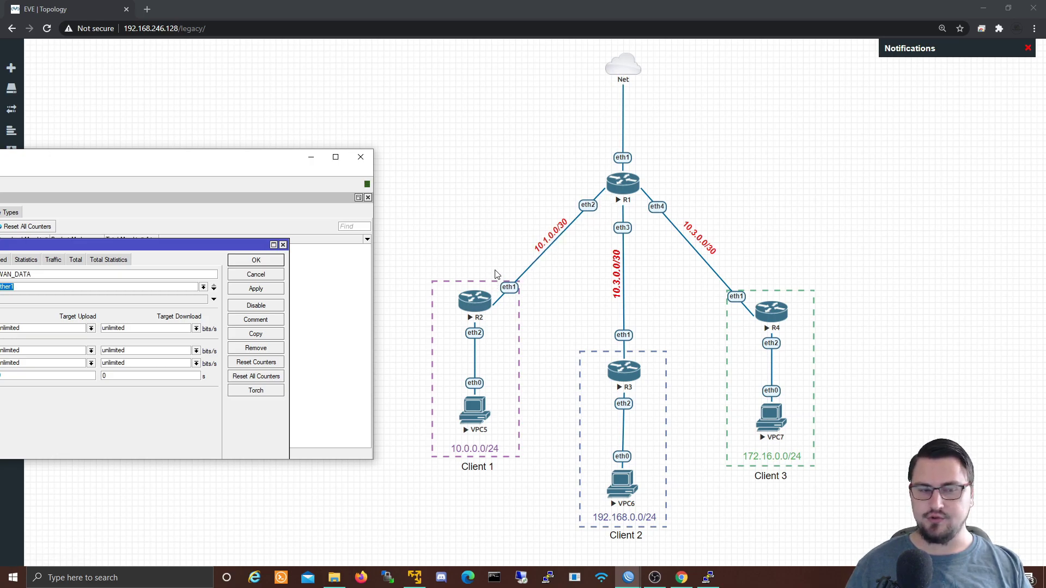
pyautogui.moveTo(167, 169); pyautogui.dragTo(191, 178)
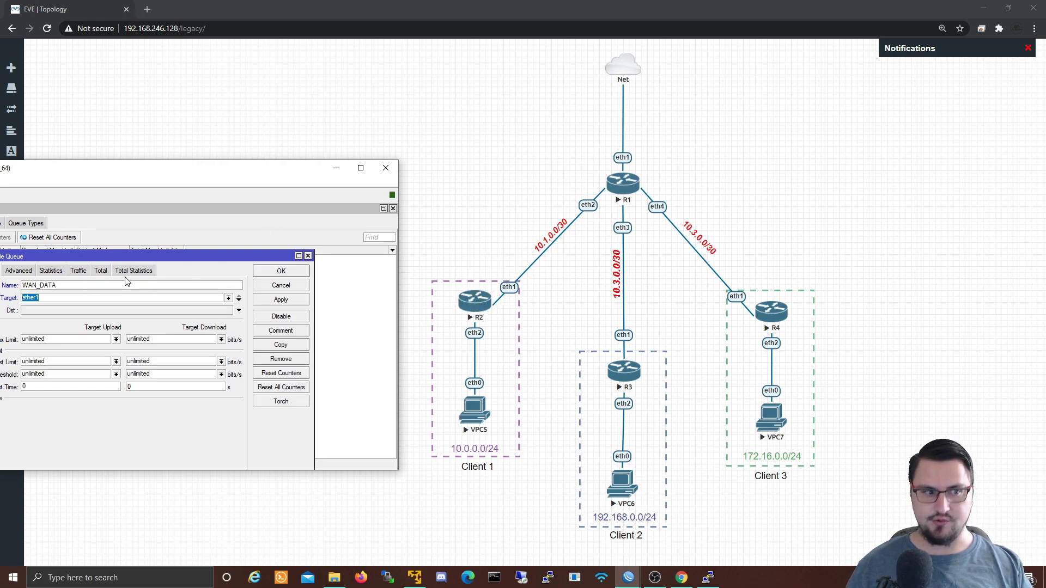
pyautogui.write('1')
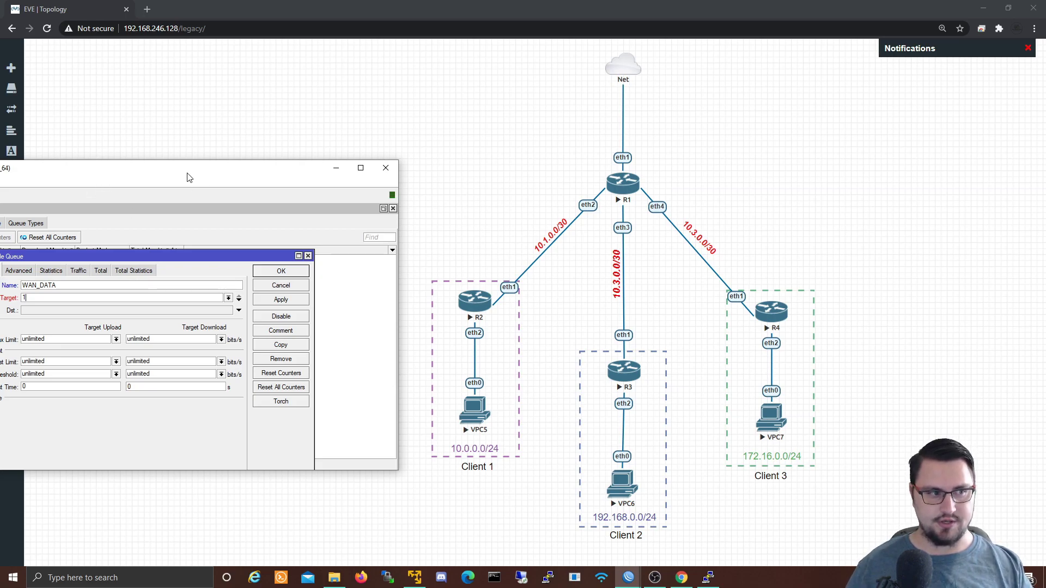
pyautogui.moveTo(189, 177); pyautogui.dragTo(300, 170)
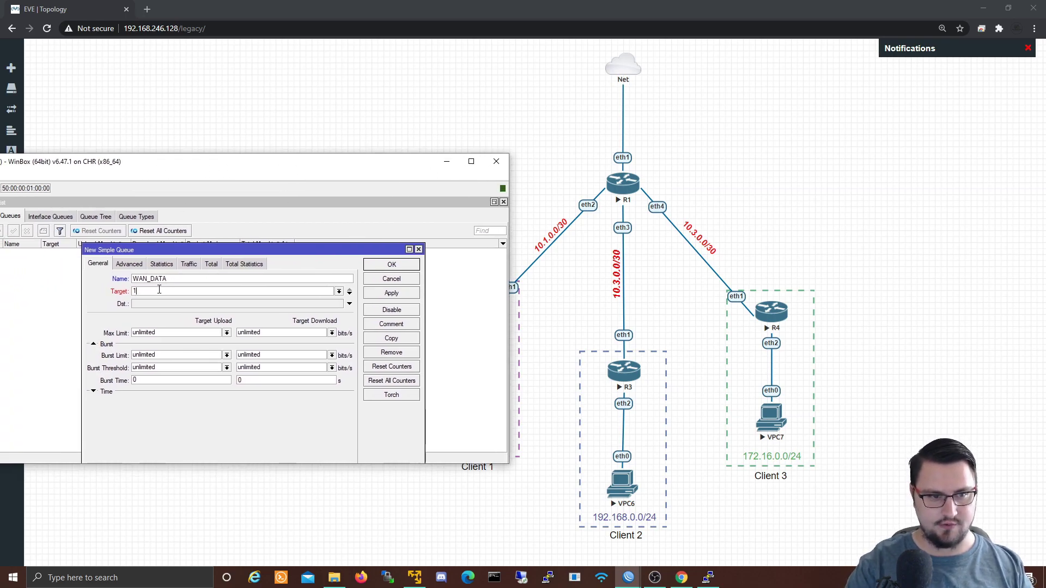
pyautogui.write('1.0.2')
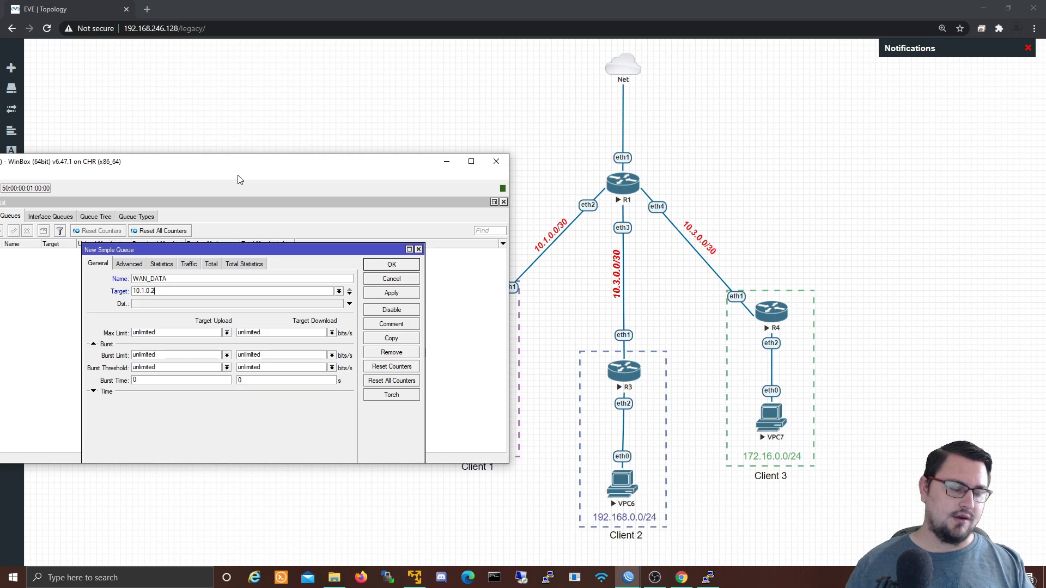
pyautogui.click(350, 296)
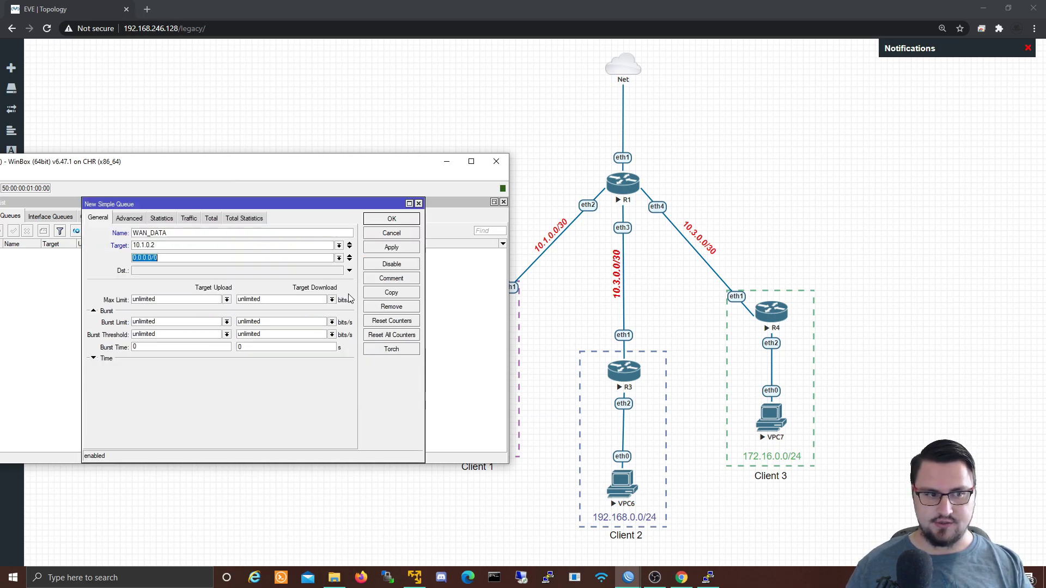
# Fill the second target entry with 10.2.0.2, checking the topology for the address.
pyautogui.doubleClick(216, 164)
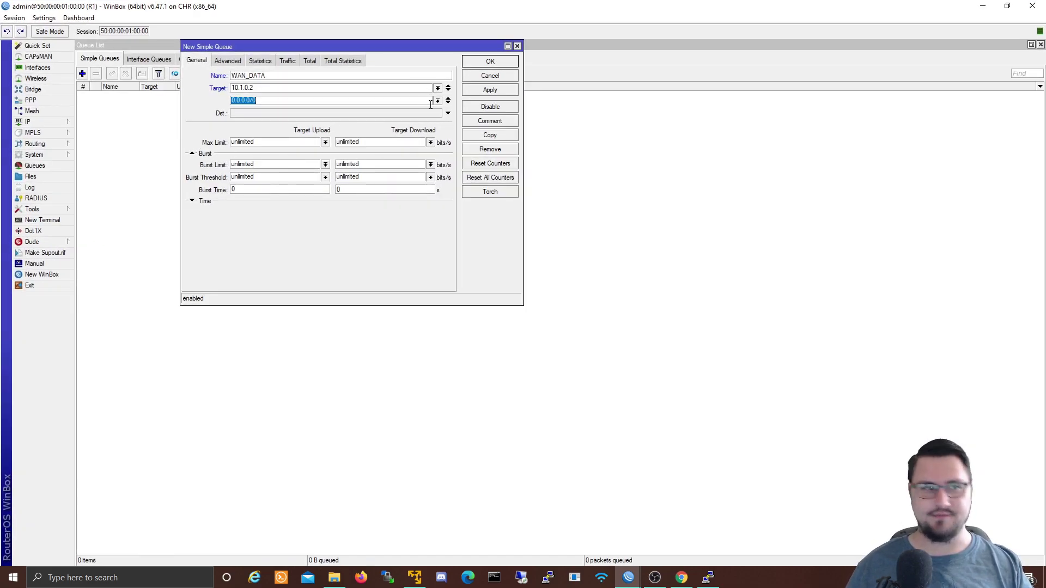
pyautogui.click(438, 101)
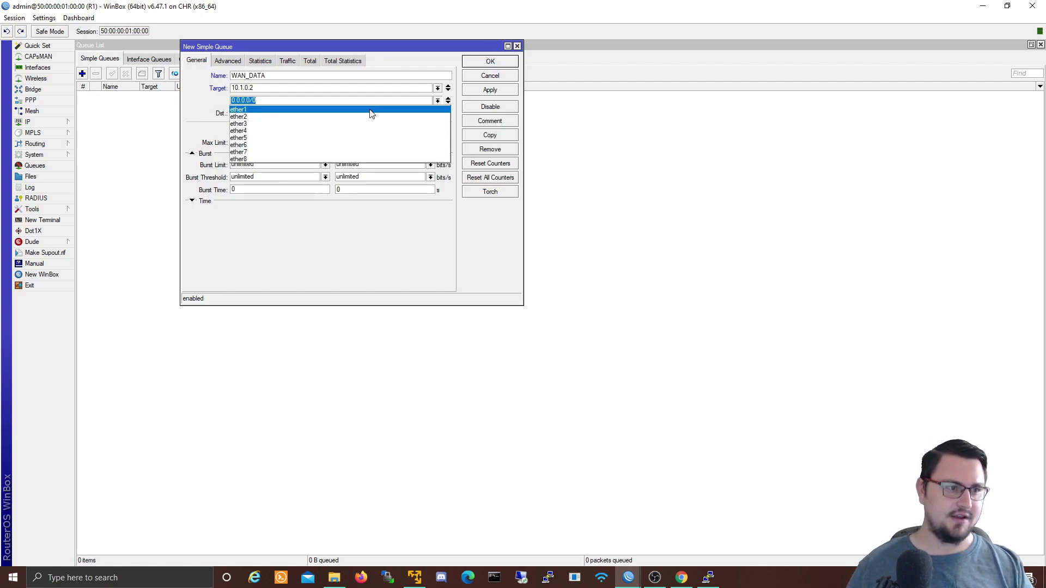
pyautogui.click(370, 110)
pyautogui.press('BackSpace')
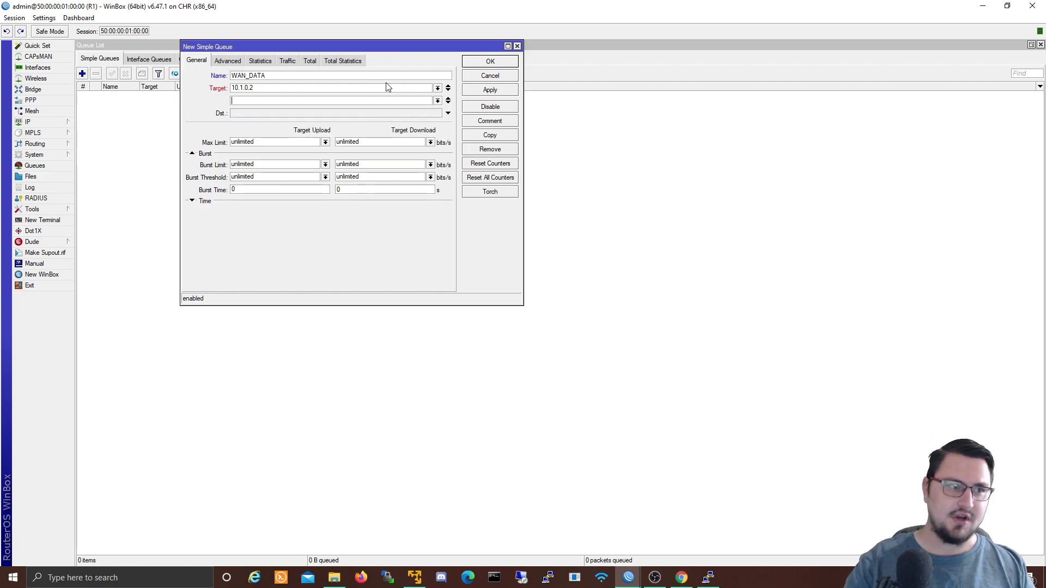
pyautogui.write('10.2.0.')
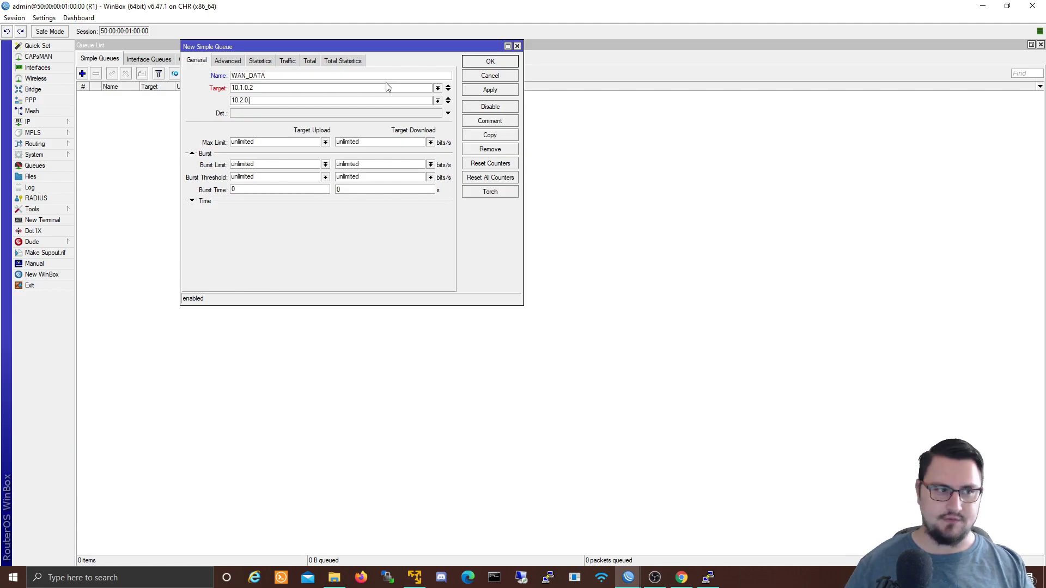
pyautogui.doubleClick(258, 5)
pyautogui.moveTo(257, 39); pyautogui.dragTo(116, 183)
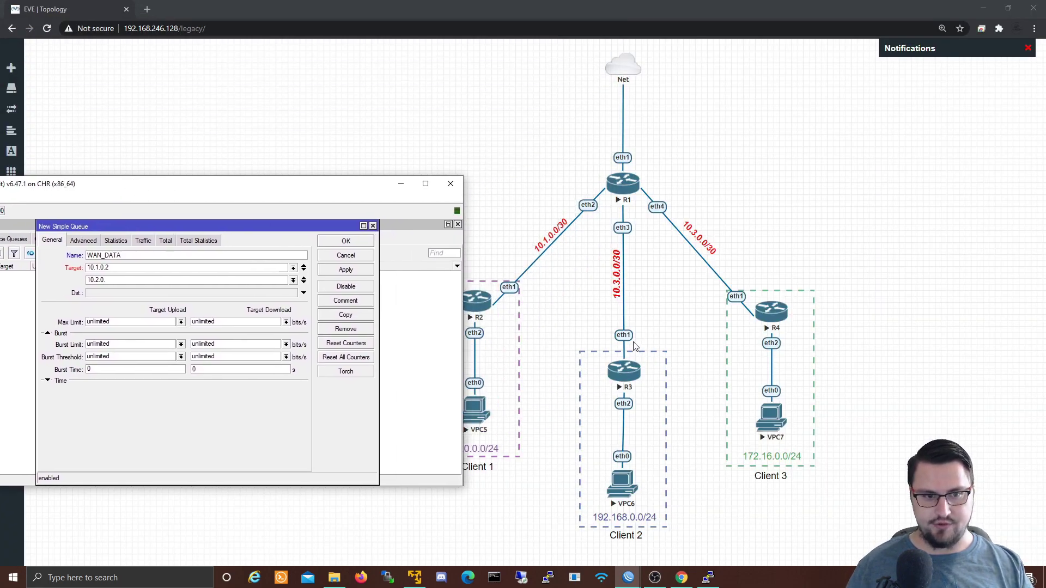
pyautogui.doubleClick(300, 187)
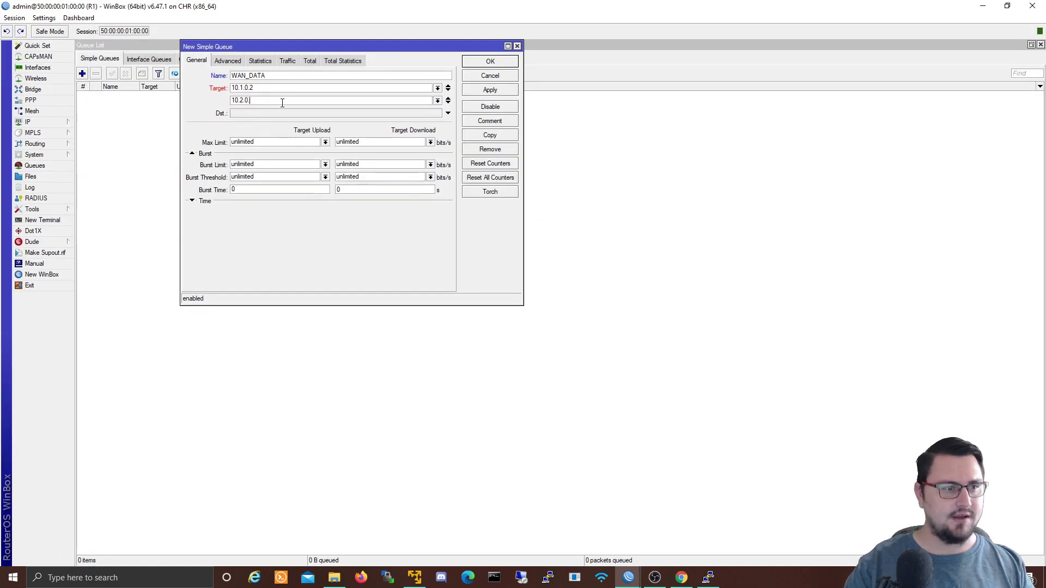
pyautogui.write('2')
# Add third and fourth target entries, the last one holding 172.16.0.0/24.
pyautogui.click(447, 104)
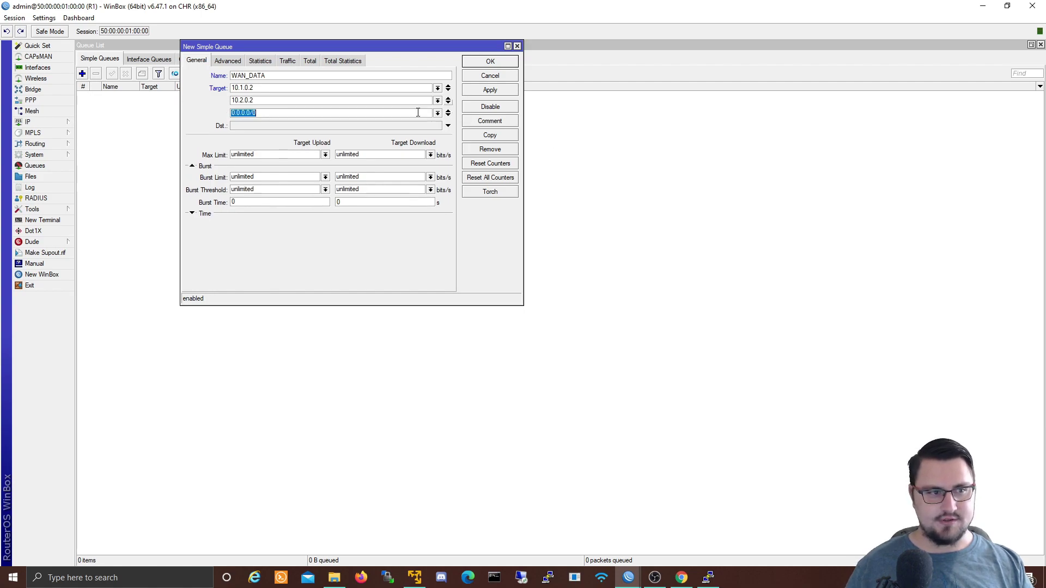
pyautogui.write('10.2')
pyautogui.write('.0.2')
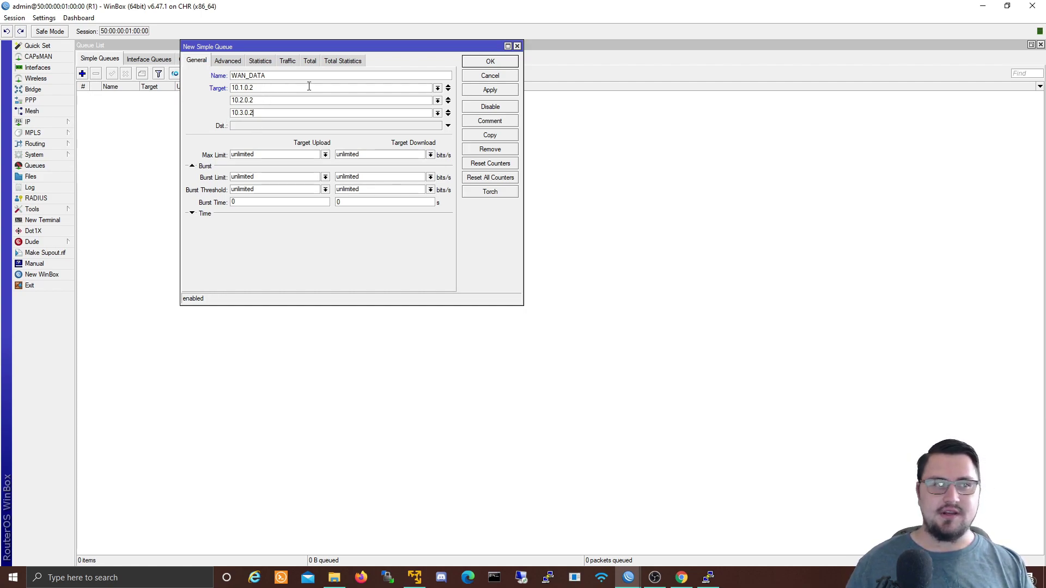
pyautogui.click(447, 115)
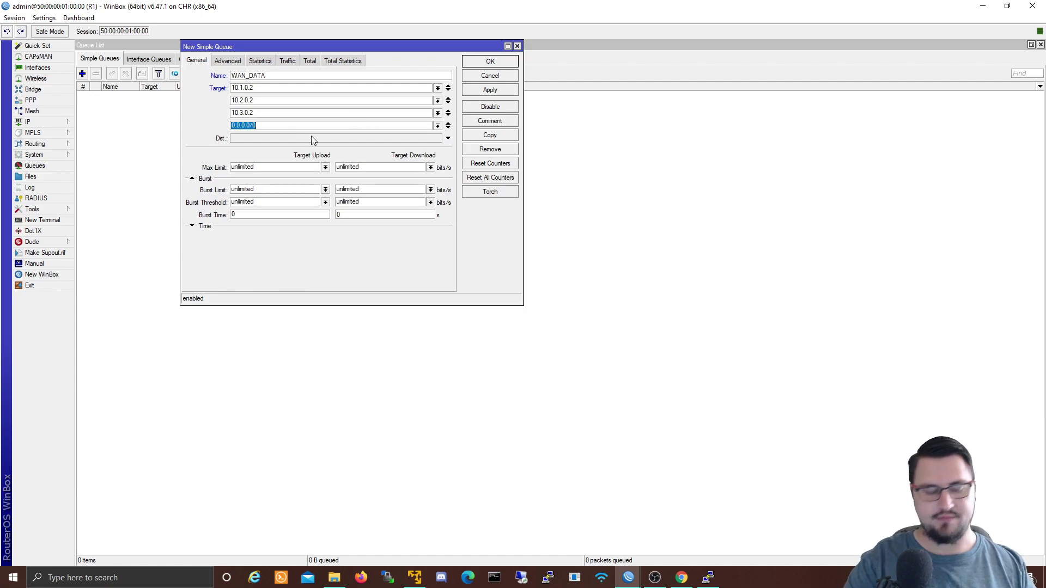
pyautogui.write('172')
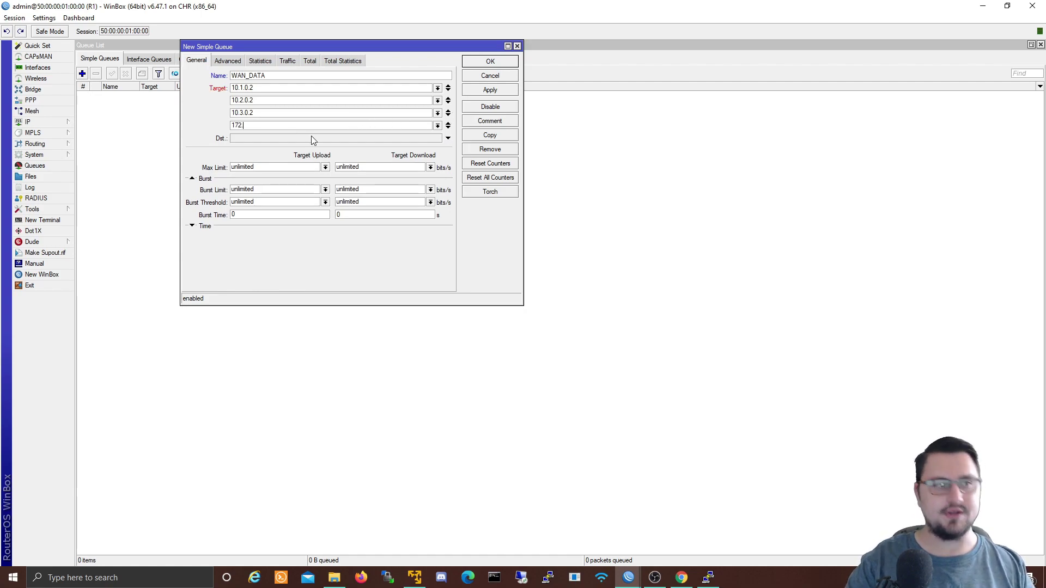
pyautogui.write('.16.0.0/24')
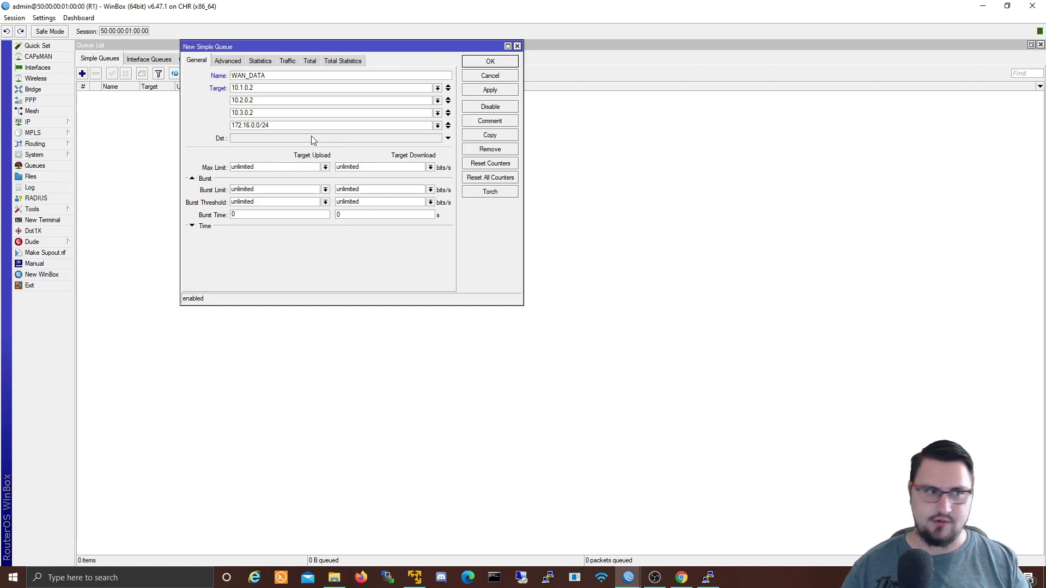
# Remove the extra targets 172.16.0.0/24, 10.3.0.2 and 10.2.0.2.
pyautogui.click(449, 122)
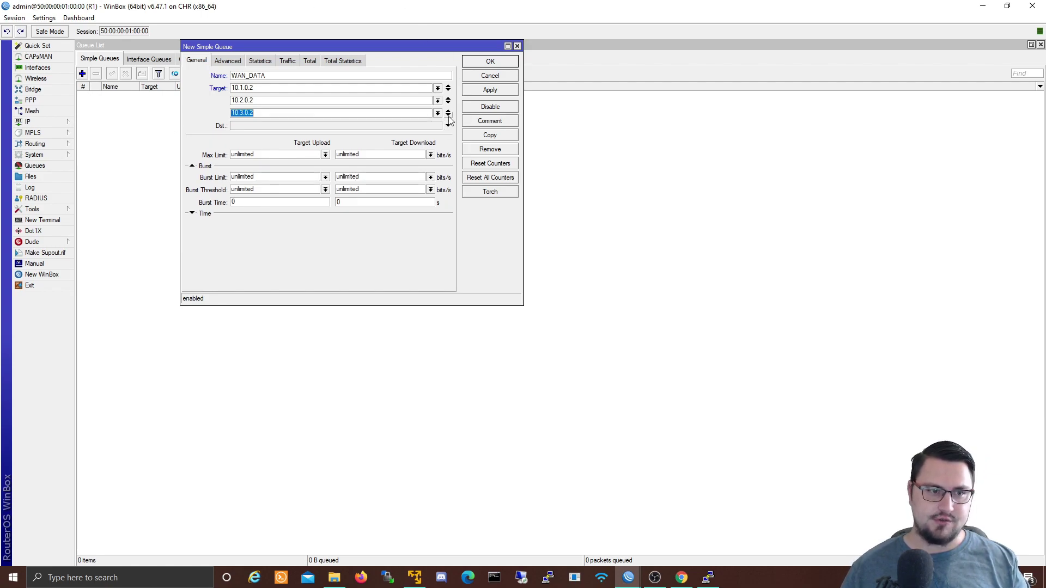
pyautogui.click(448, 110)
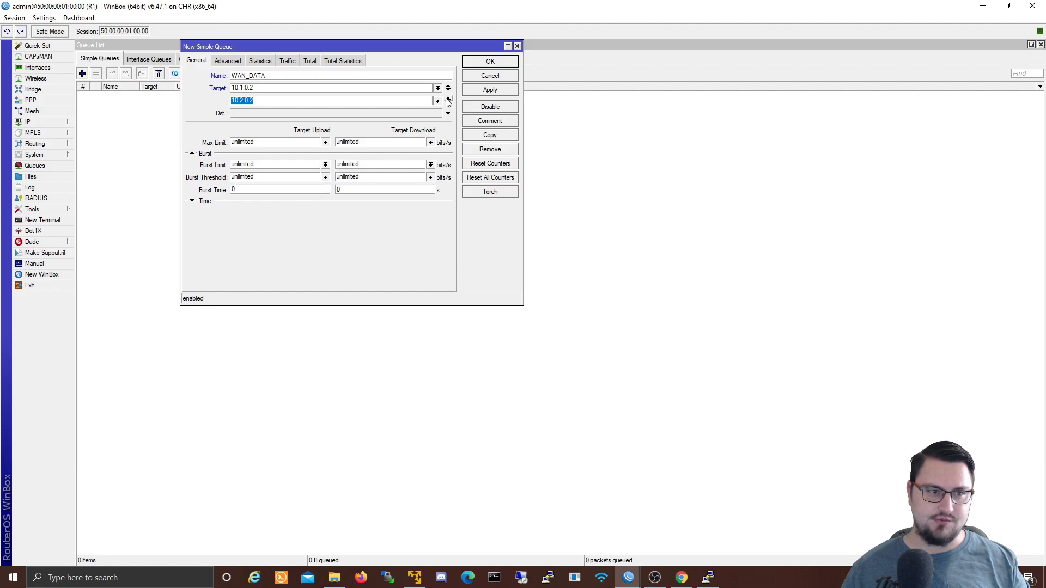
pyautogui.click(448, 100)
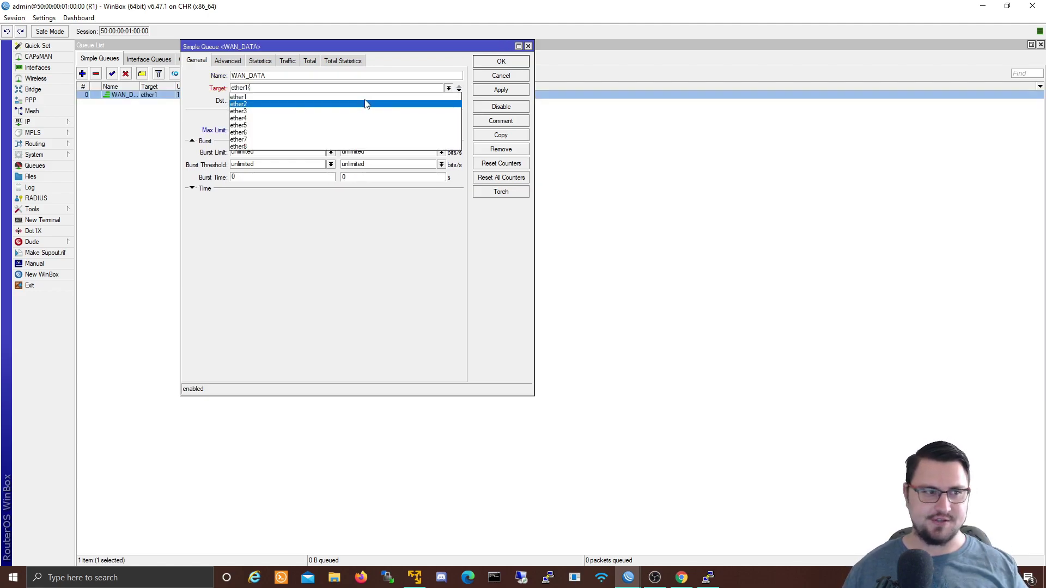
# Set the WAN_DATA target to ether2, checking the EVE-NG topology that it faces R2.
pyautogui.click(339, 104)
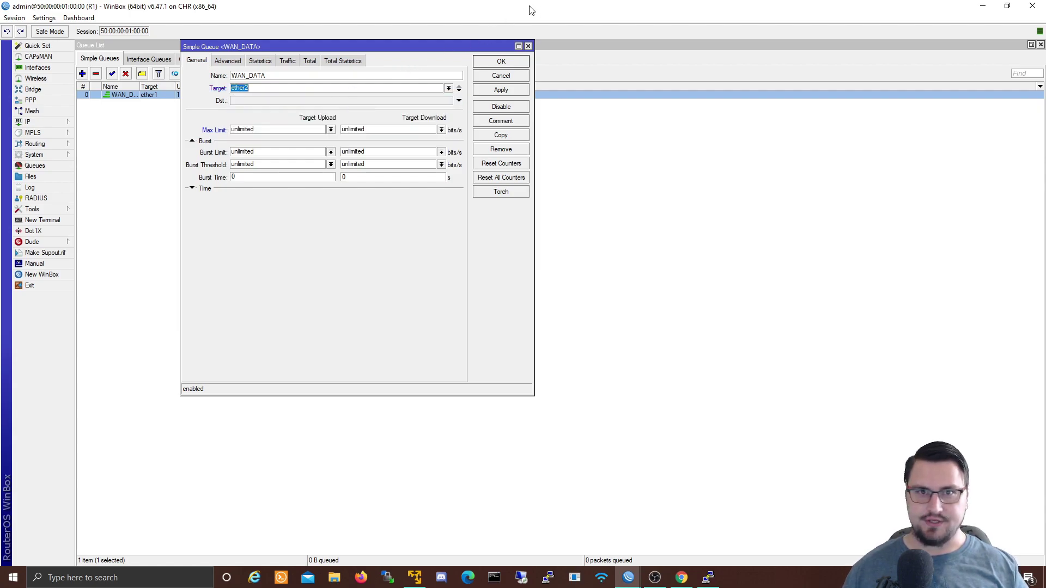
pyautogui.moveTo(531, 10); pyautogui.dragTo(131, 235)
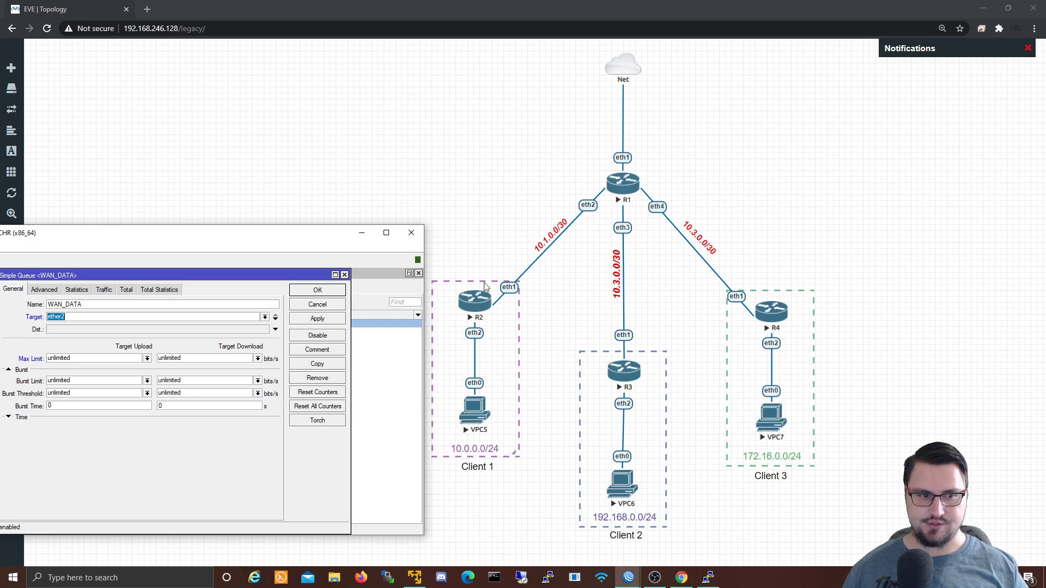
pyautogui.moveTo(209, 235); pyautogui.dragTo(652, 181)
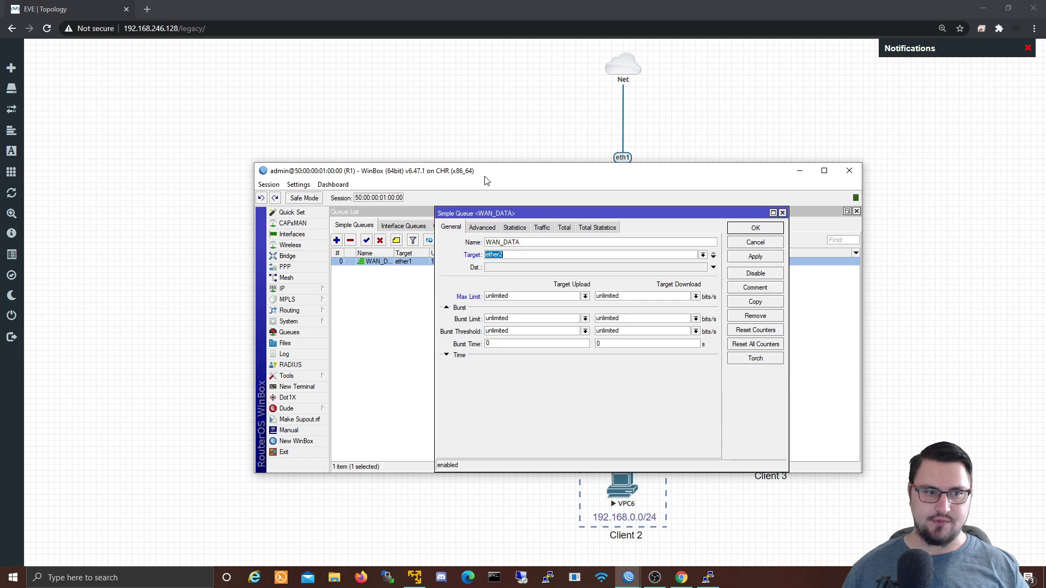
pyautogui.moveTo(480, 173); pyautogui.dragTo(52, 139)
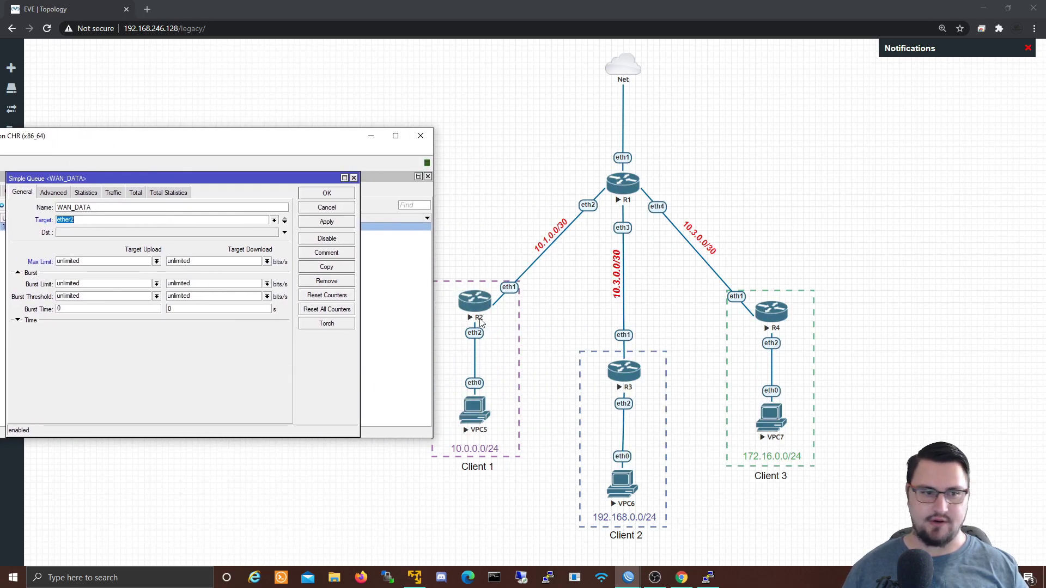
pyautogui.moveTo(259, 140); pyautogui.dragTo(564, 98)
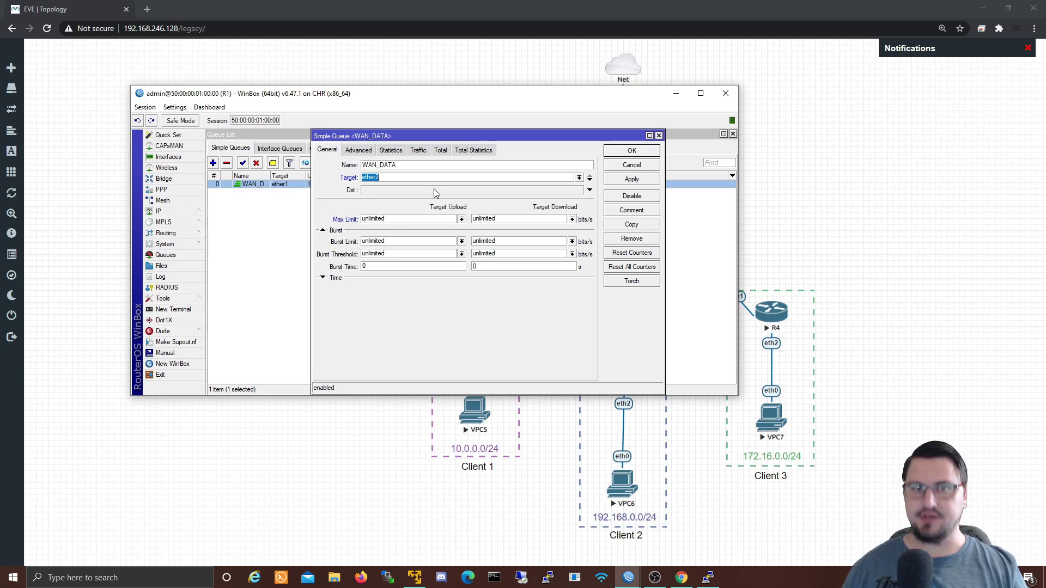
# Give WAN_DATA 128k upload and download max limits, apply, and save the queue.
pyautogui.press('Tab')
pyautogui.press('Tab')
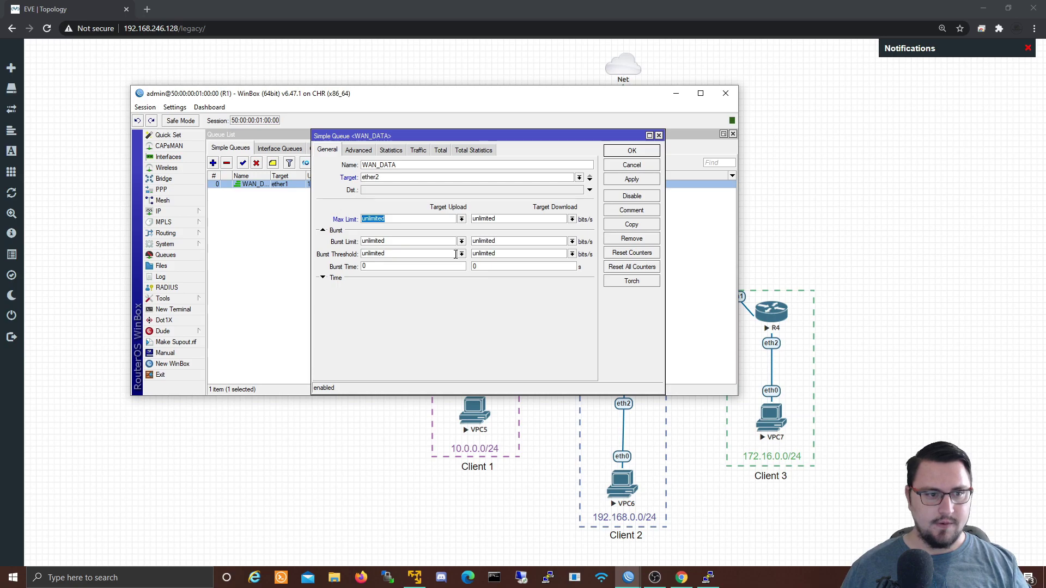
pyautogui.click(462, 219)
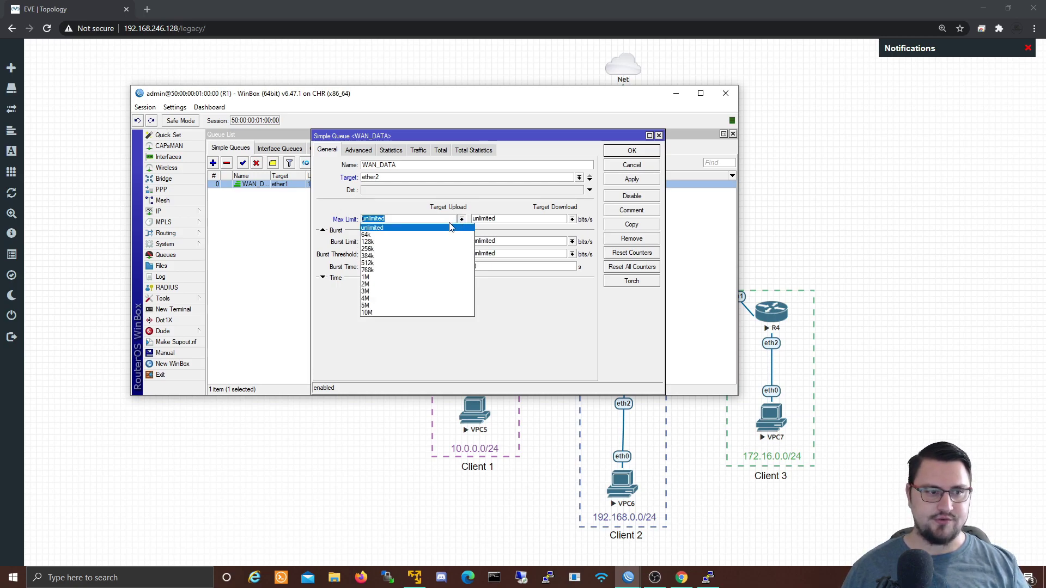
pyautogui.click(404, 243)
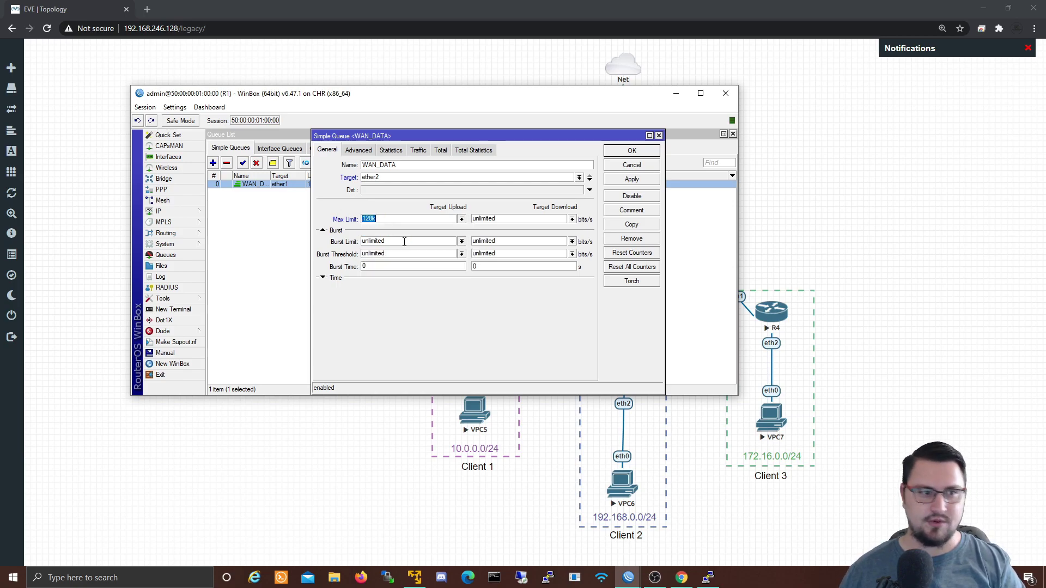
pyautogui.click(572, 219)
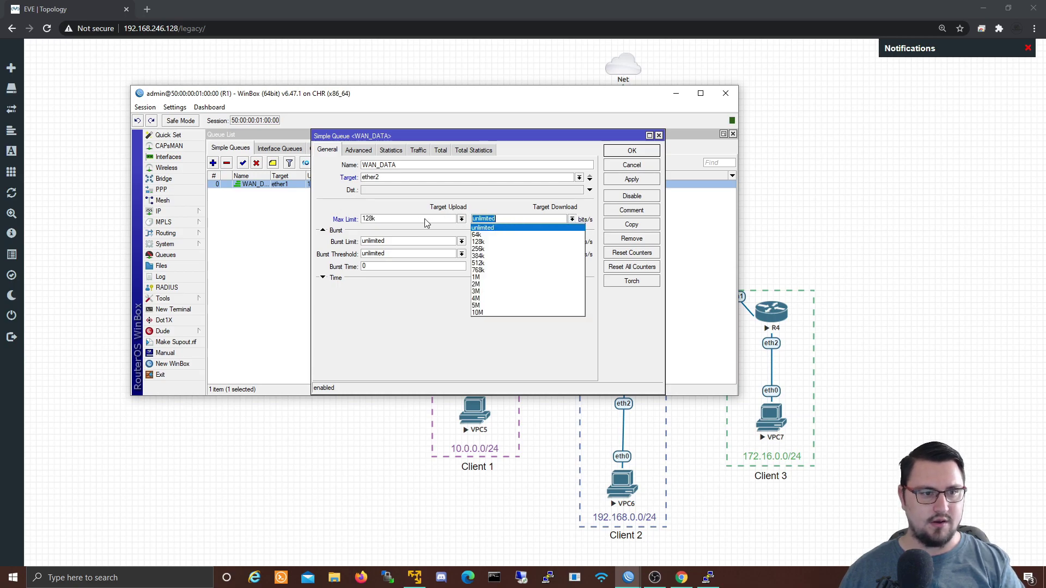
pyautogui.click(494, 241)
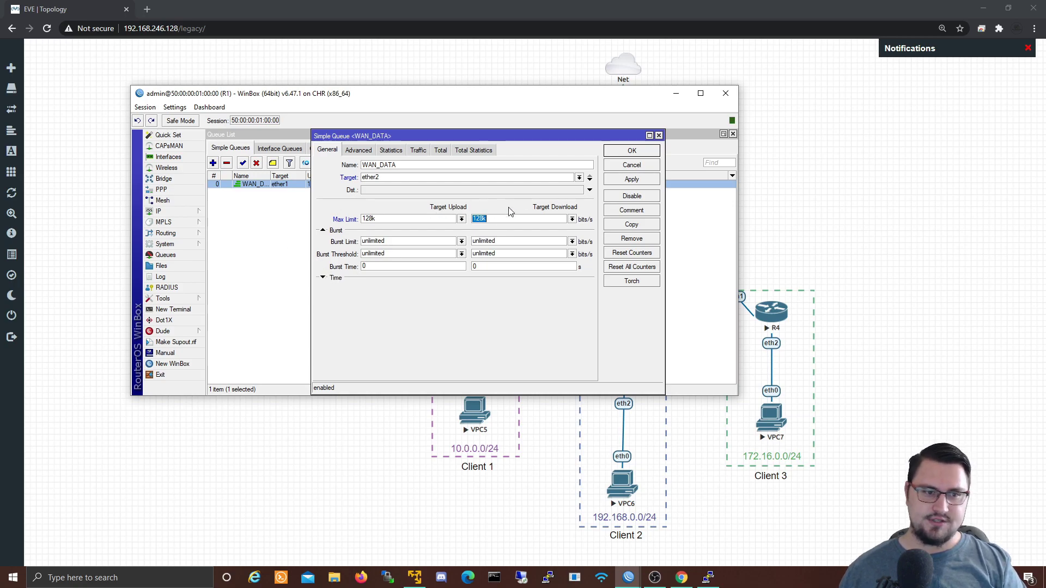
pyautogui.click(630, 180)
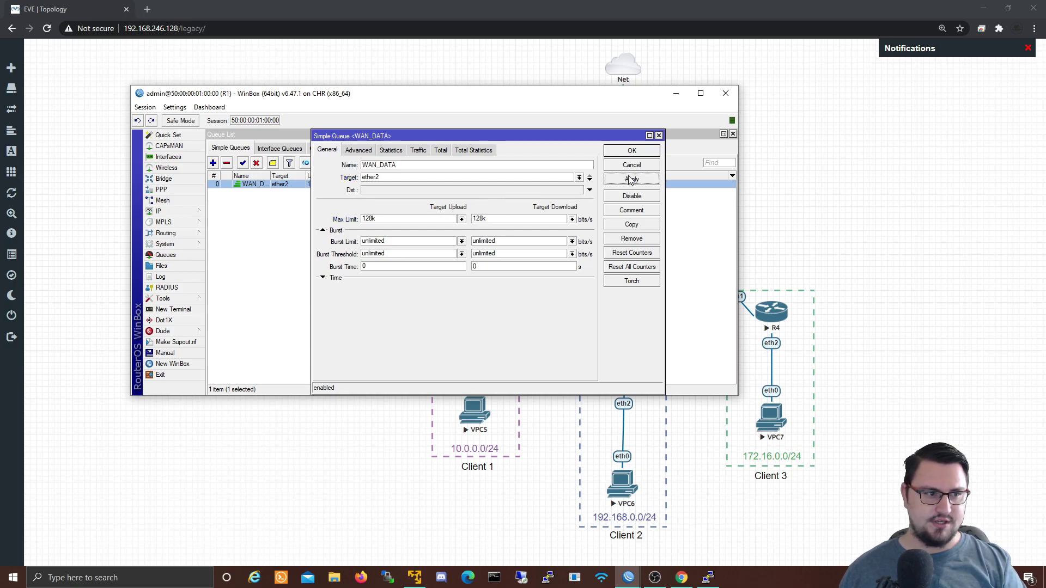
pyautogui.click(627, 153)
# Widen the Name column so WAN_DATA shows in full, then select and deselect its row.
pyautogui.click(303, 220)
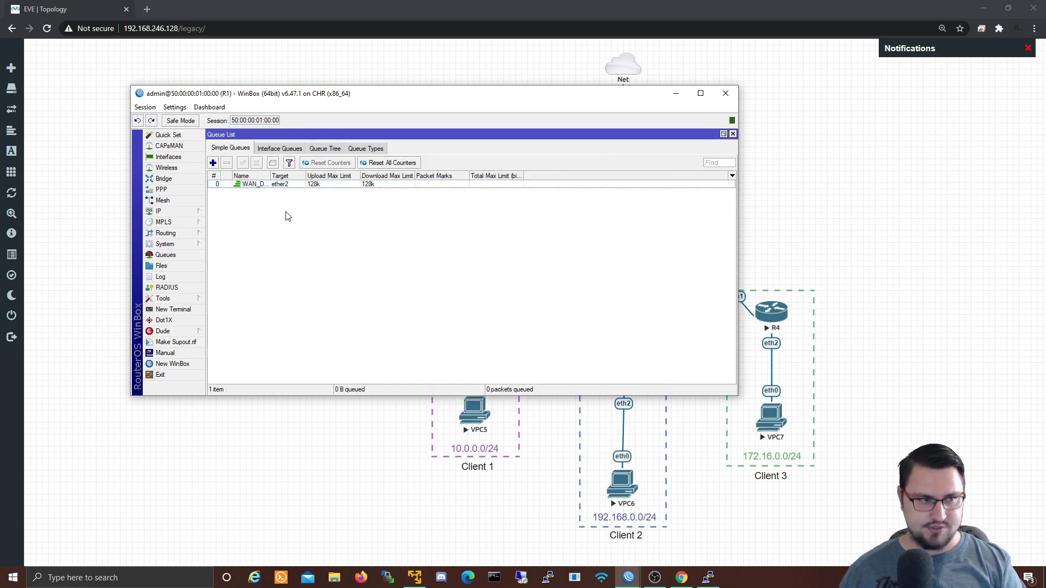
pyautogui.moveTo(267, 179); pyautogui.dragTo(284, 178)
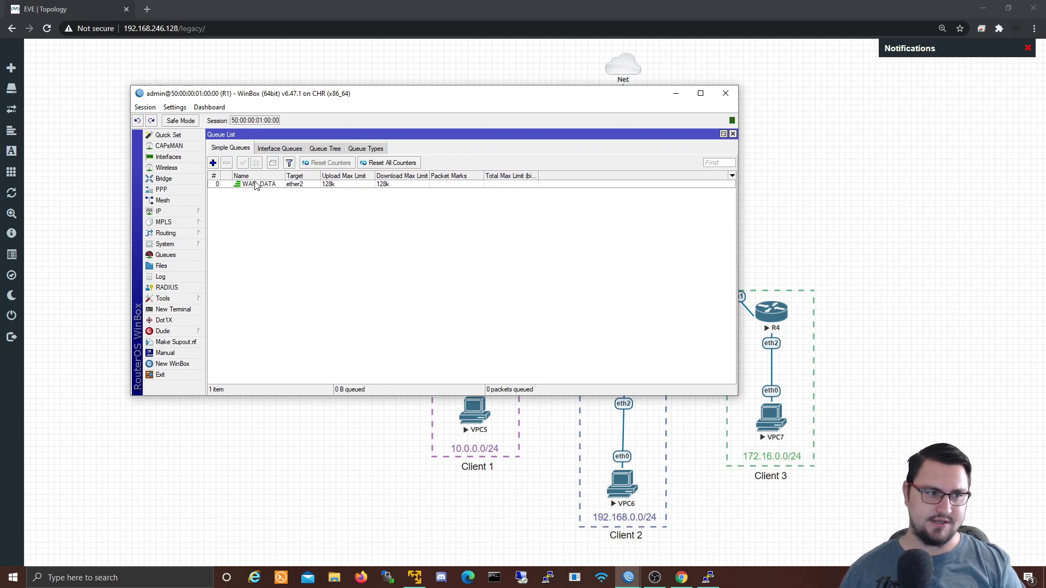
pyautogui.click(256, 185)
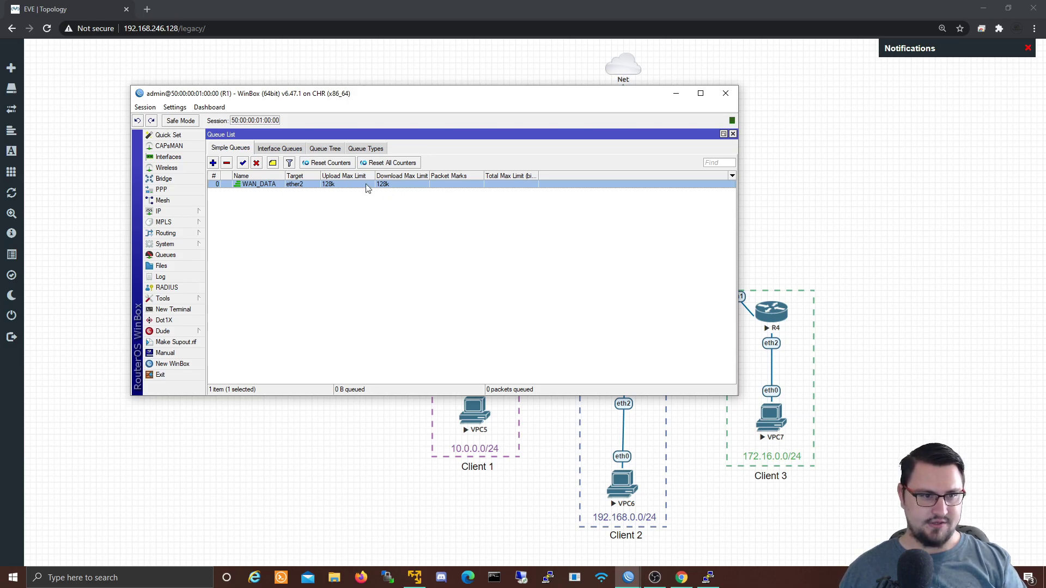
pyautogui.keyDown('ctrl'); pyautogui.click(240, 186); pyautogui.keyUp('ctrl')
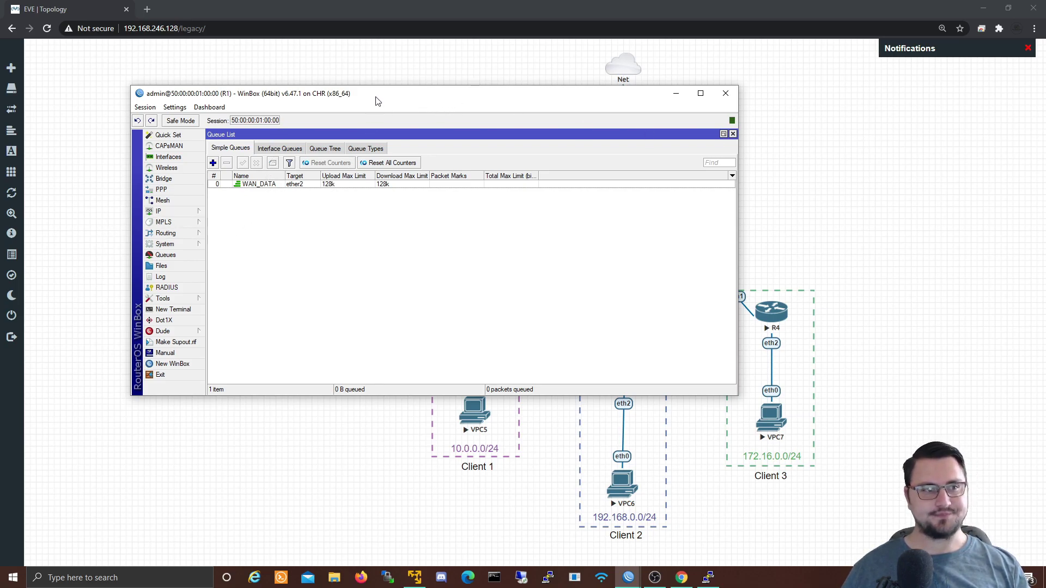
# From the WinBox loader, connect via RoMON through R1 to neighbour R2.
pyautogui.moveTo(374, 98); pyautogui.dragTo(278, 3)
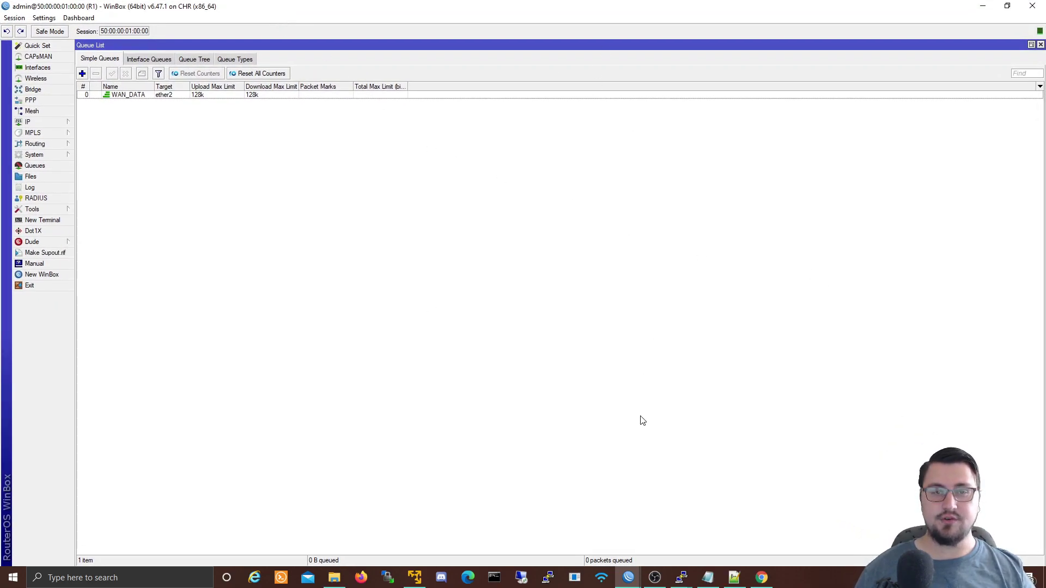
pyautogui.click(629, 578)
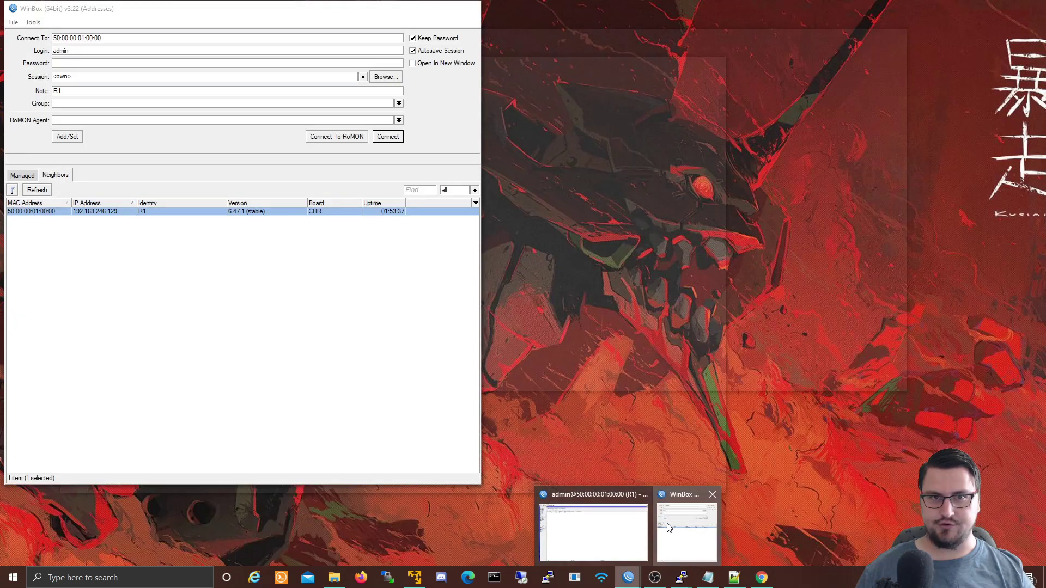
pyautogui.click(665, 527)
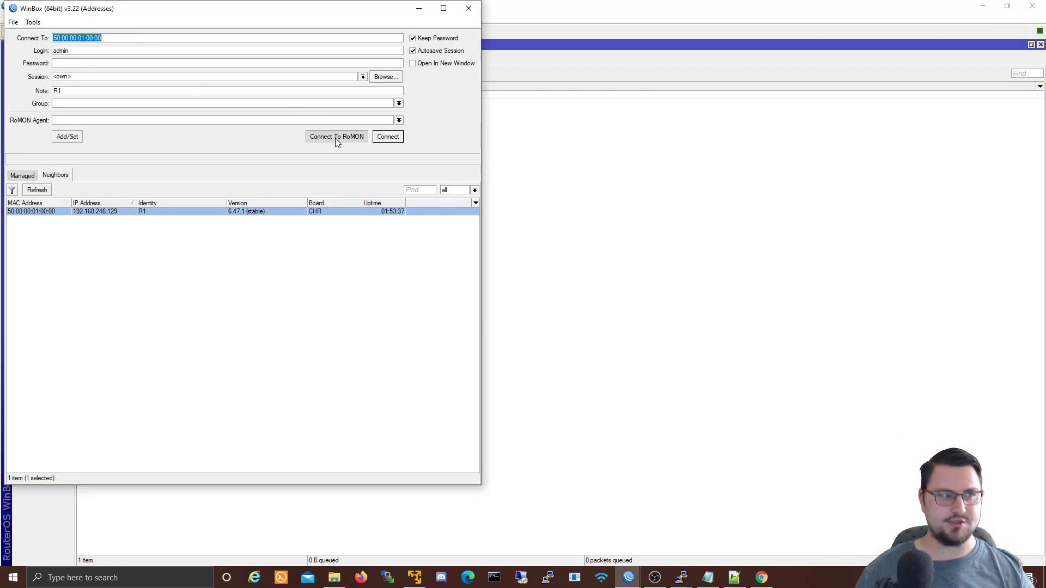
pyautogui.click(335, 138)
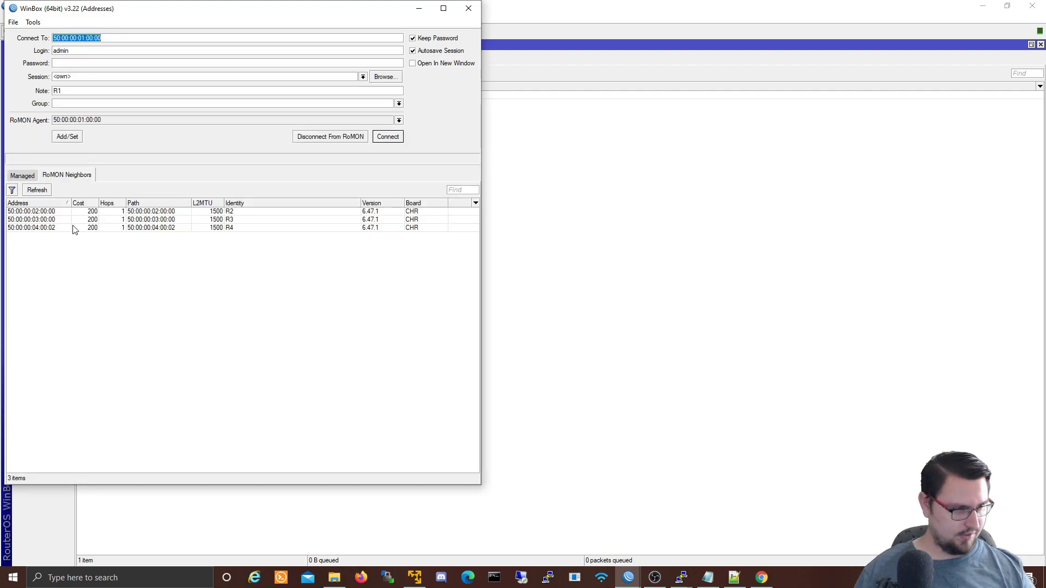
pyautogui.click(240, 219)
pyautogui.click(254, 212)
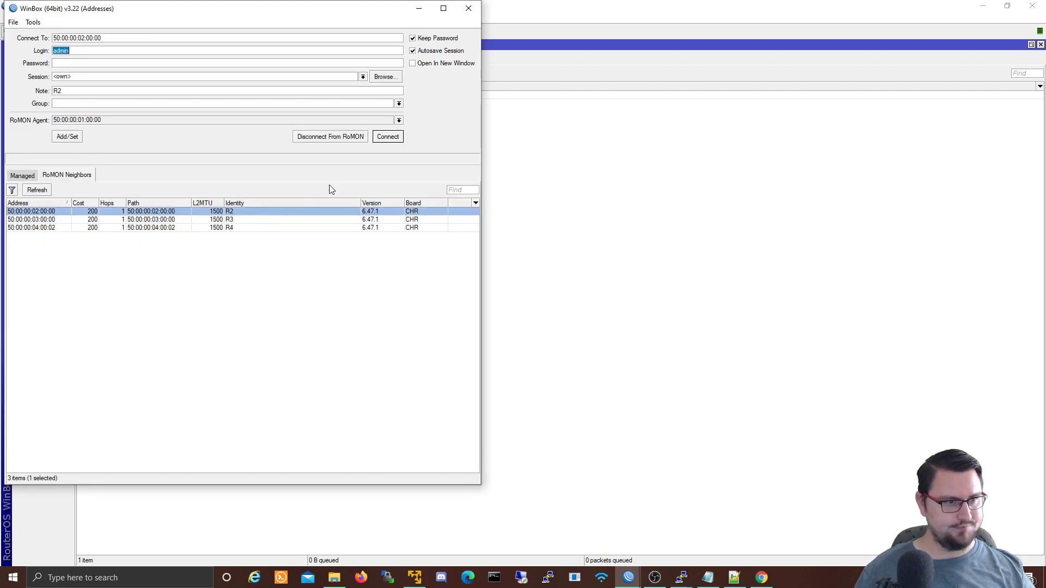
pyautogui.click(387, 137)
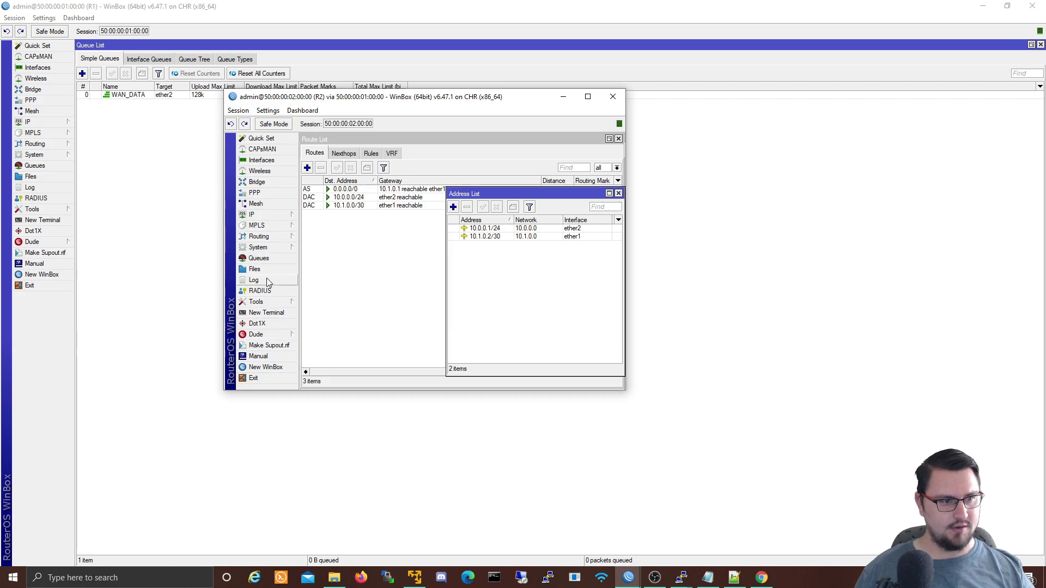
# Start a both-direction bandwidth test from R2 to 10.1.0.1 and enlarge it to watch the rates.
pyautogui.click(273, 302)
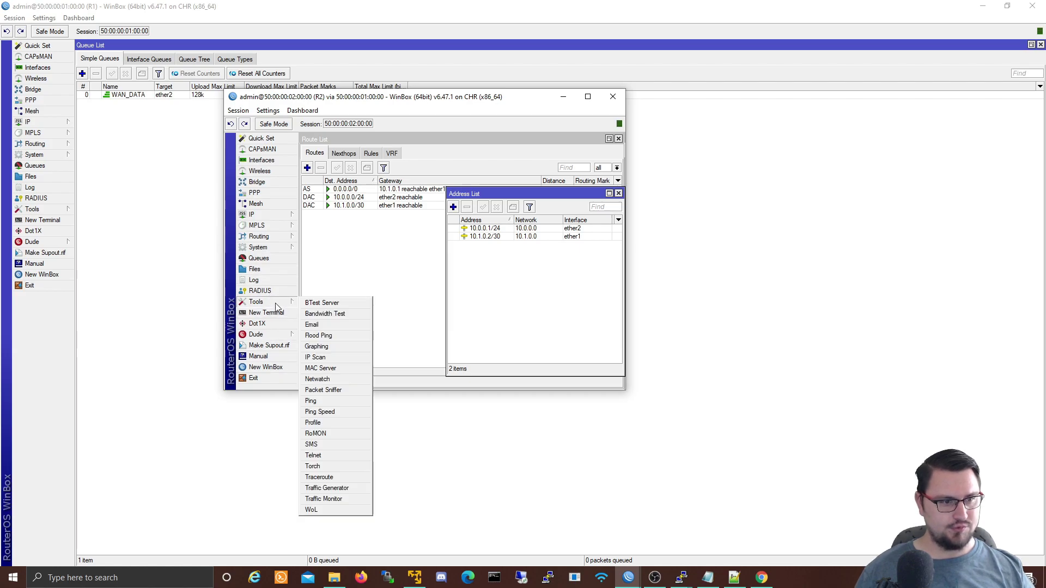
pyautogui.click(321, 313)
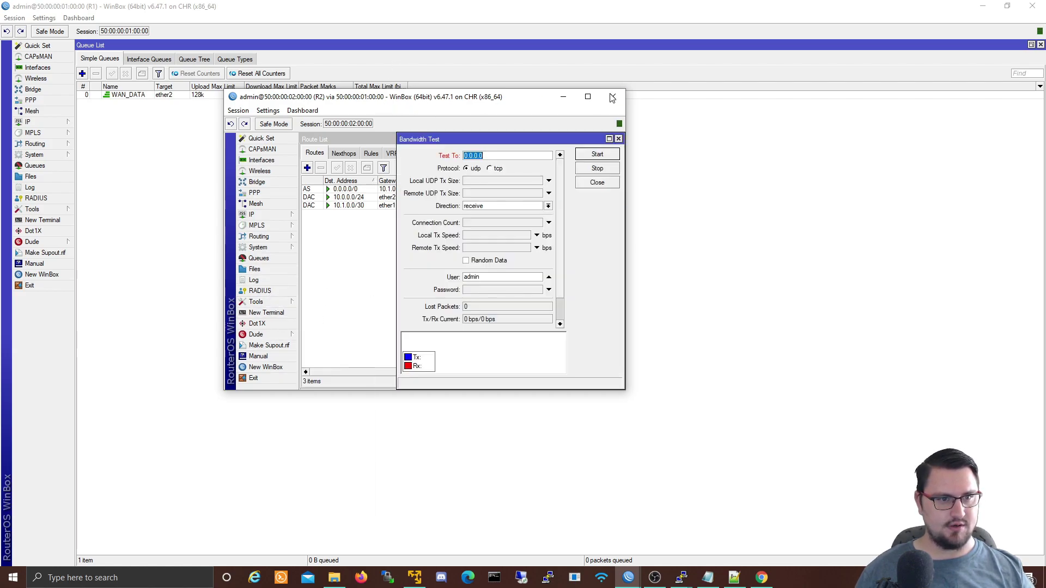
pyautogui.write('10.1.')
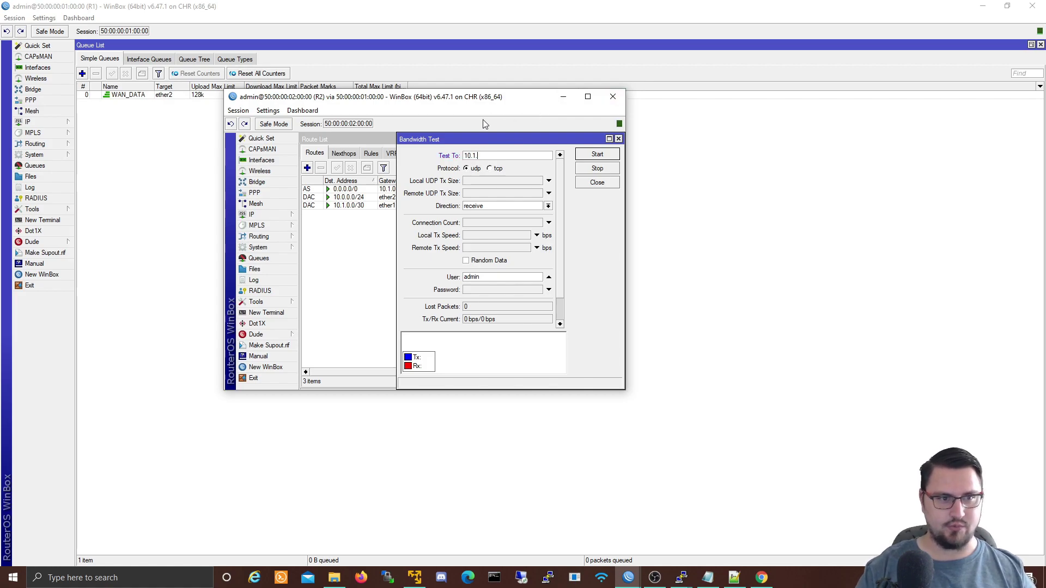
pyautogui.write('0.1')
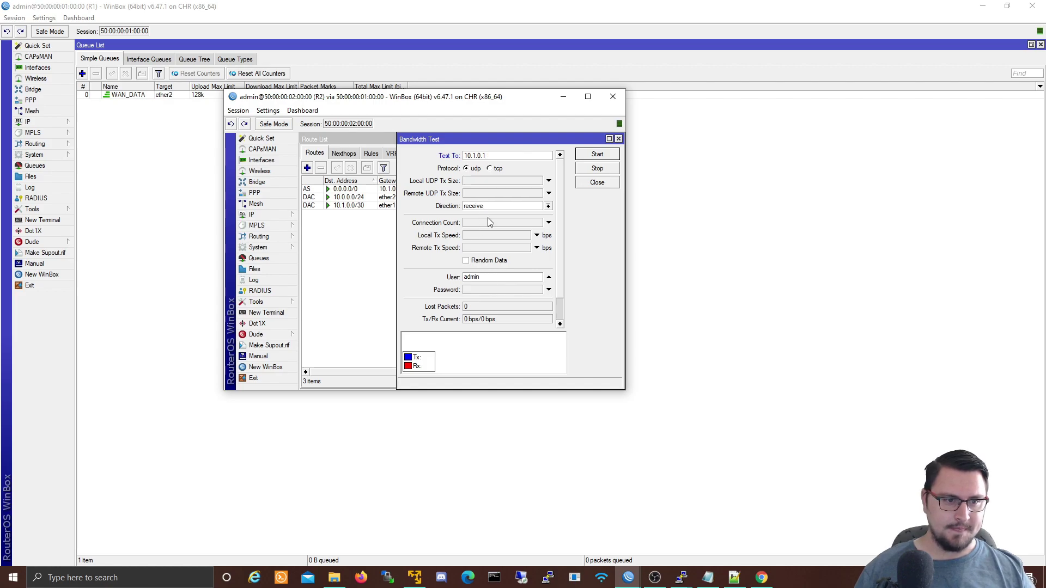
pyautogui.click(522, 208)
pyautogui.click(525, 212)
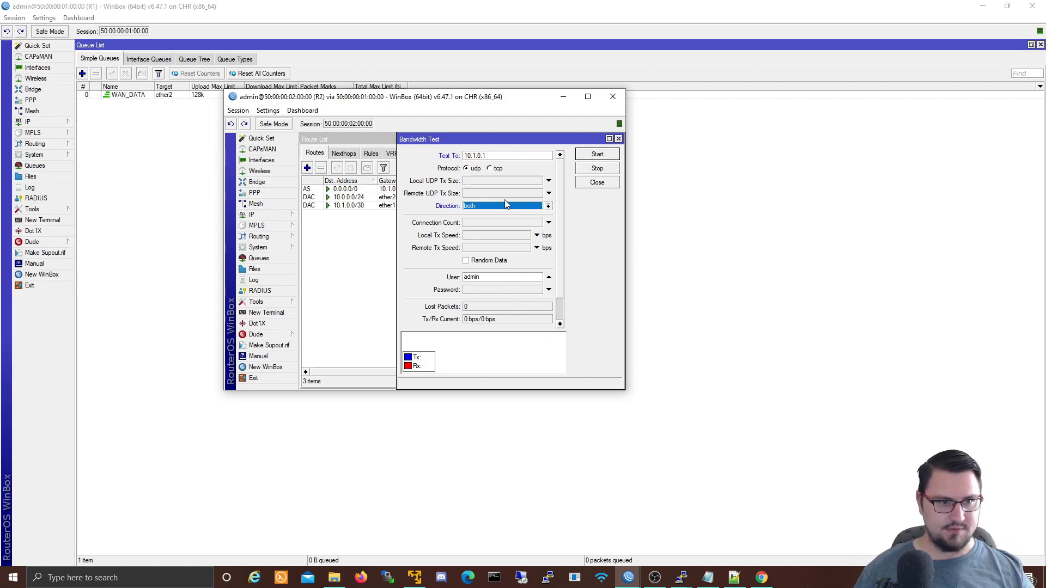
pyautogui.click(585, 155)
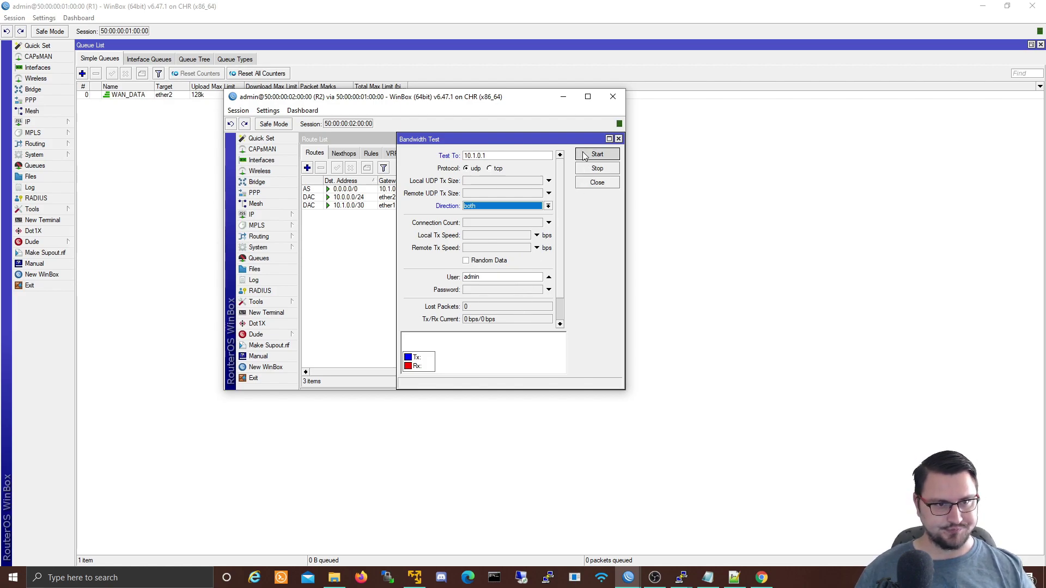
pyautogui.doubleClick(534, 108)
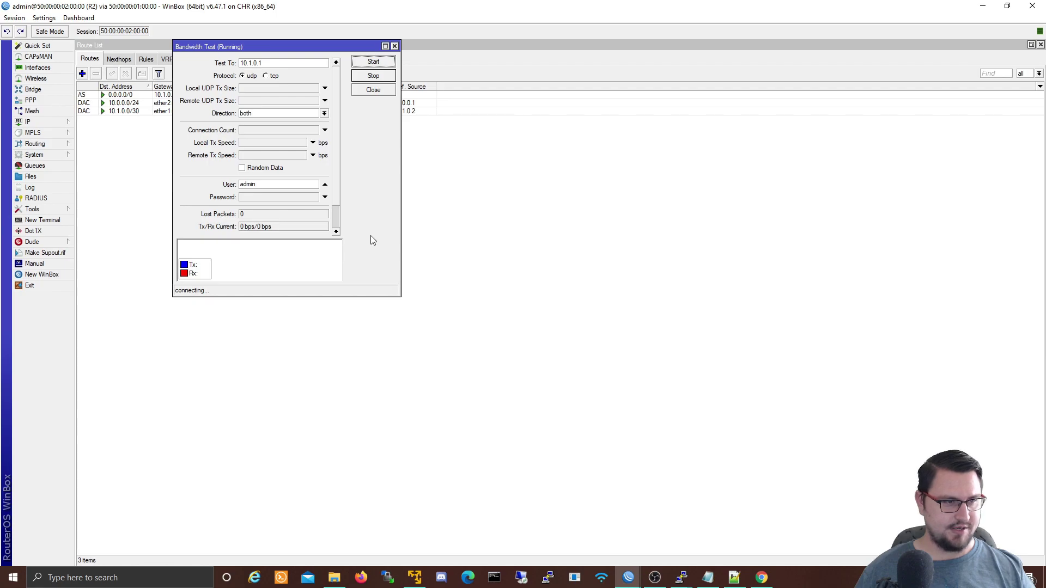
pyautogui.doubleClick(235, 45)
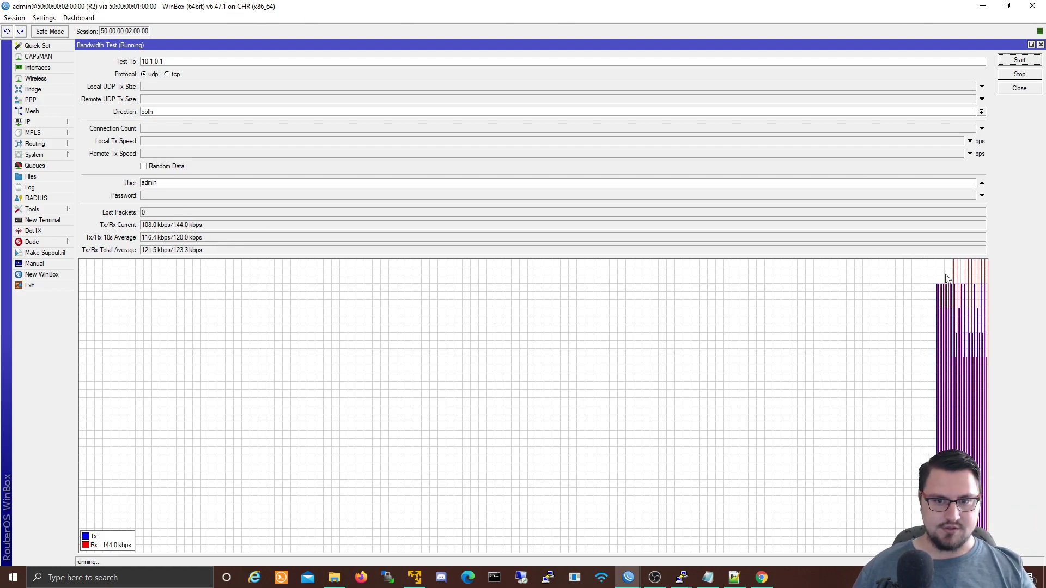
# Open R1's WAN_DATA queue settings and look through its Traffic, Total and Advanced tabs.
pyautogui.click(983, 5)
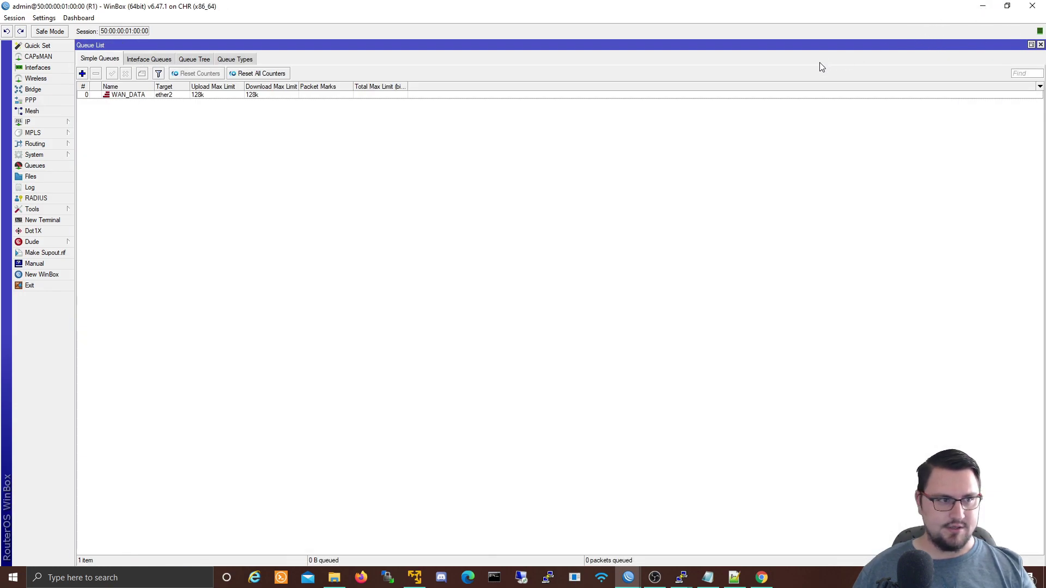
pyautogui.click(120, 96)
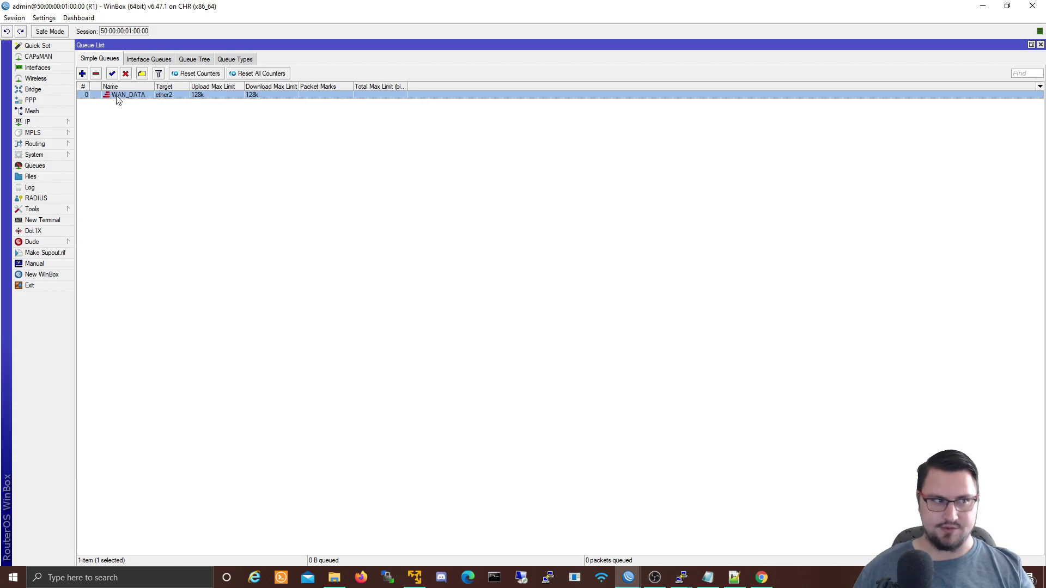
pyautogui.doubleClick(116, 97)
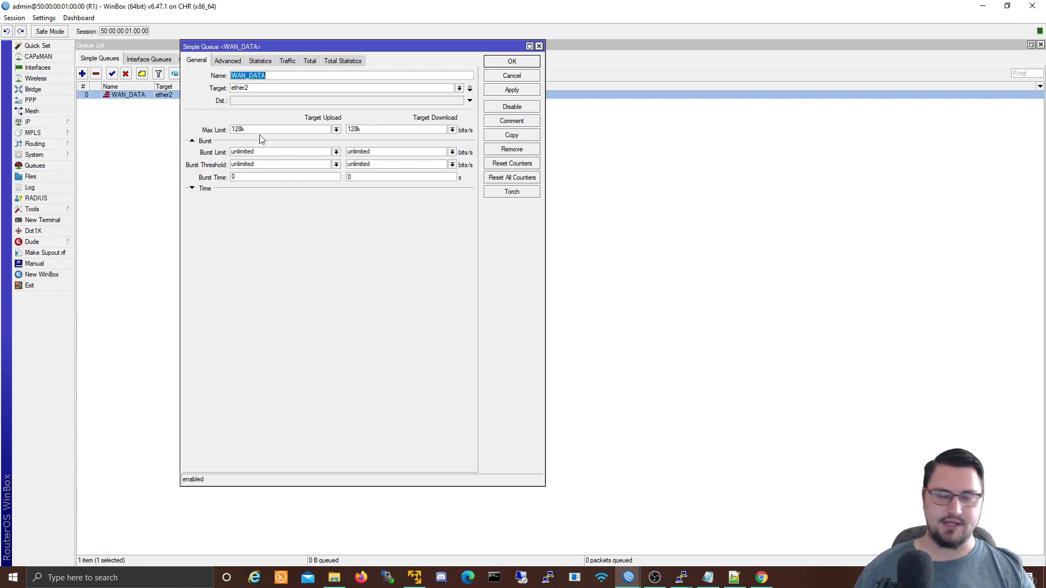
pyautogui.click(286, 61)
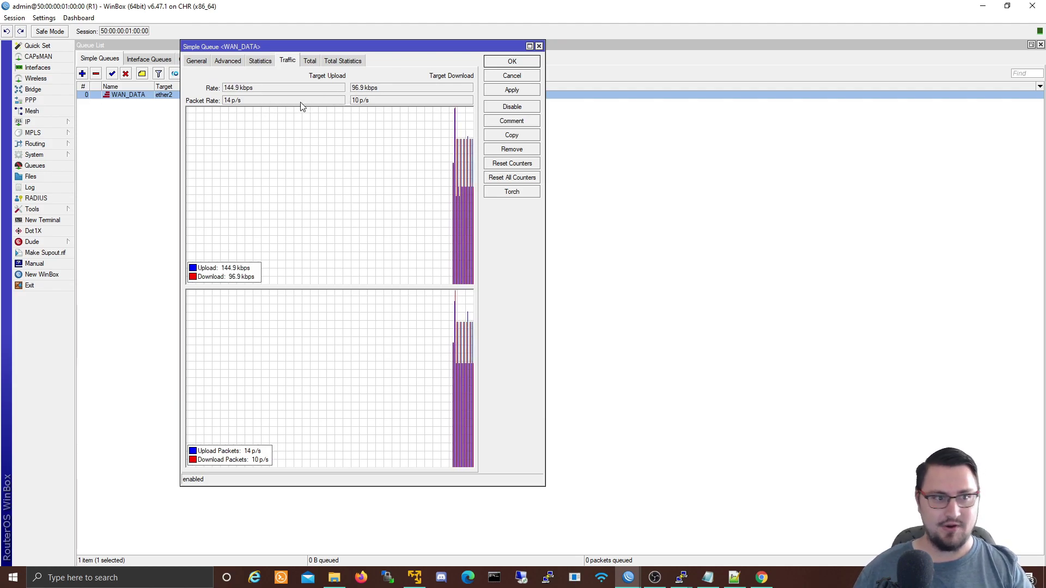
pyautogui.click(309, 61)
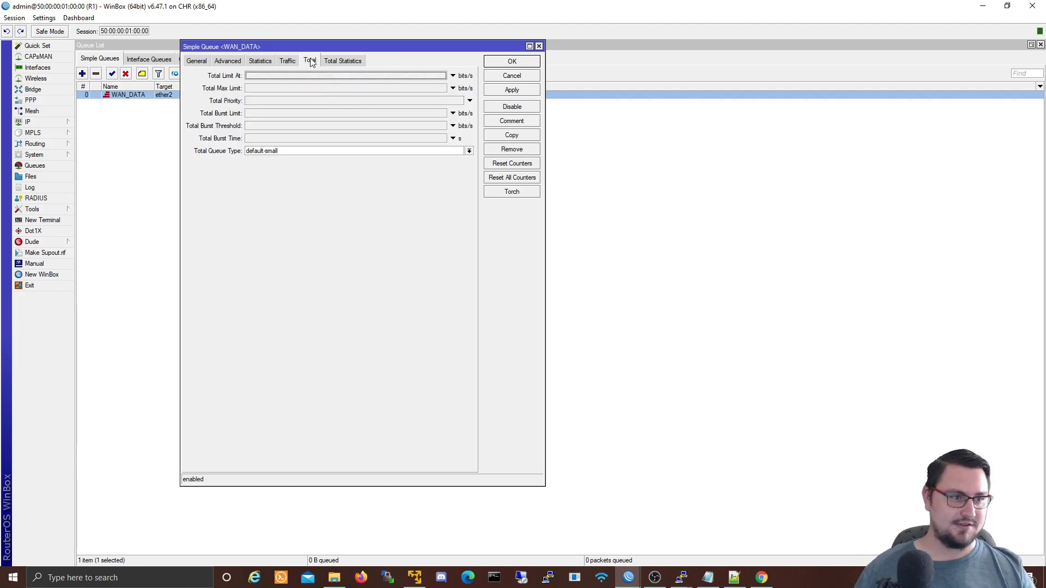
pyautogui.click(338, 61)
pyautogui.click(216, 61)
pyautogui.click(205, 60)
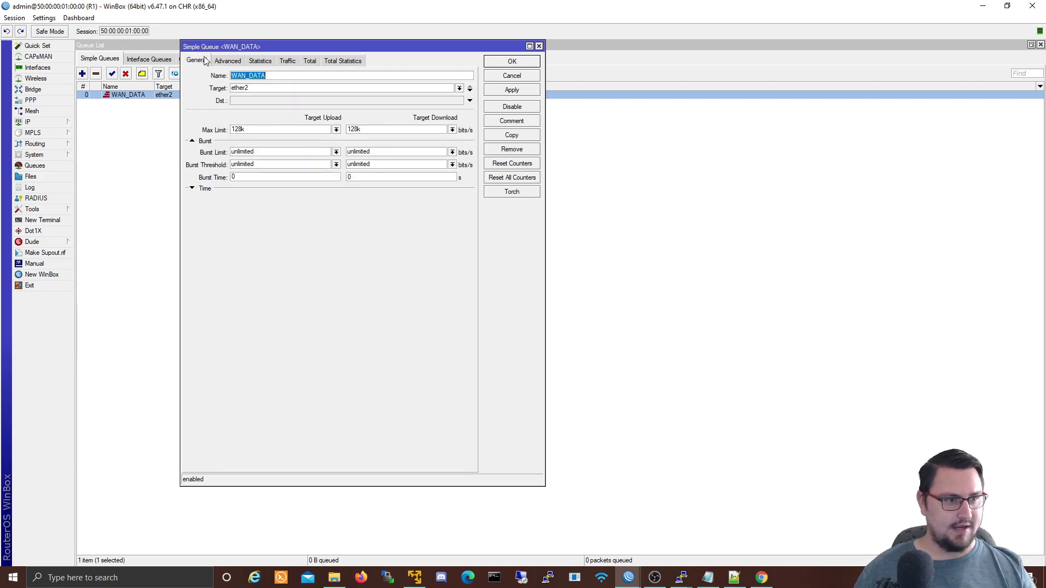
# Raise WAN_DATA's upload and download max limits to 256k and apply.
pyautogui.click(336, 130)
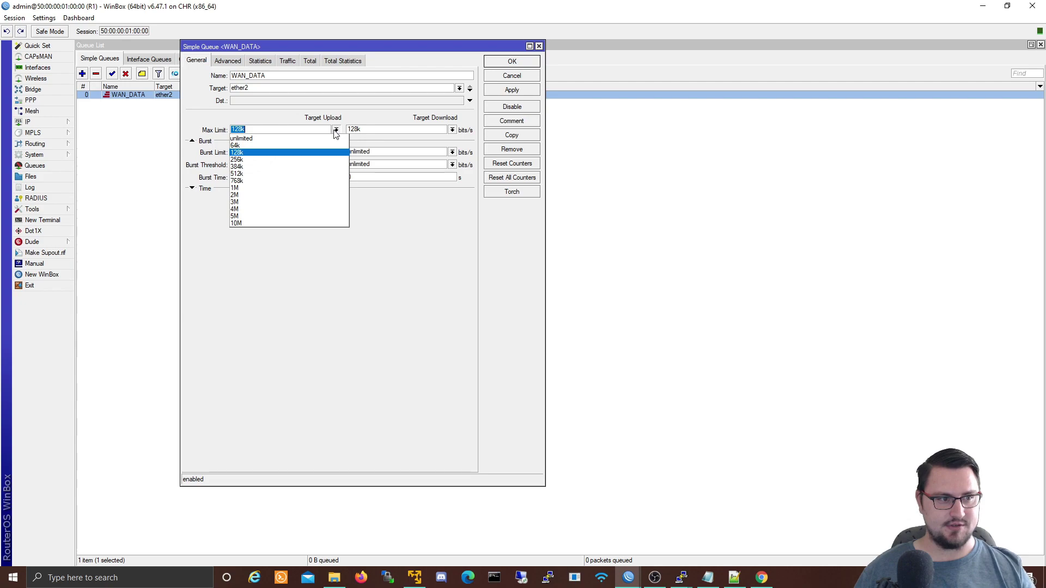
pyautogui.click(304, 159)
pyautogui.click(452, 130)
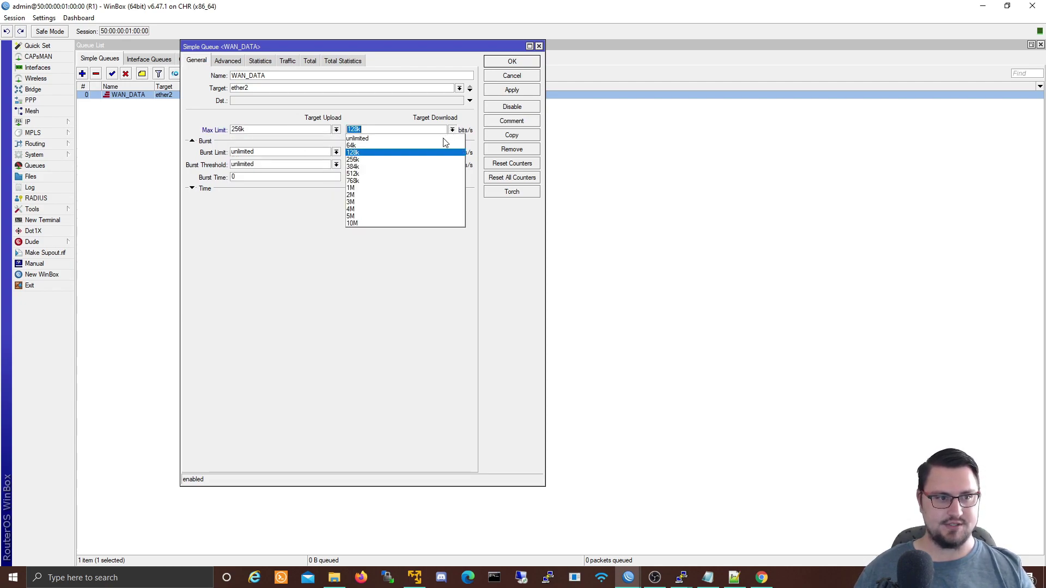
pyautogui.click(421, 159)
pyautogui.click(508, 90)
# Restart R2's running bandwidth test in the receive direction only.
pyautogui.moveTo(627, 584)
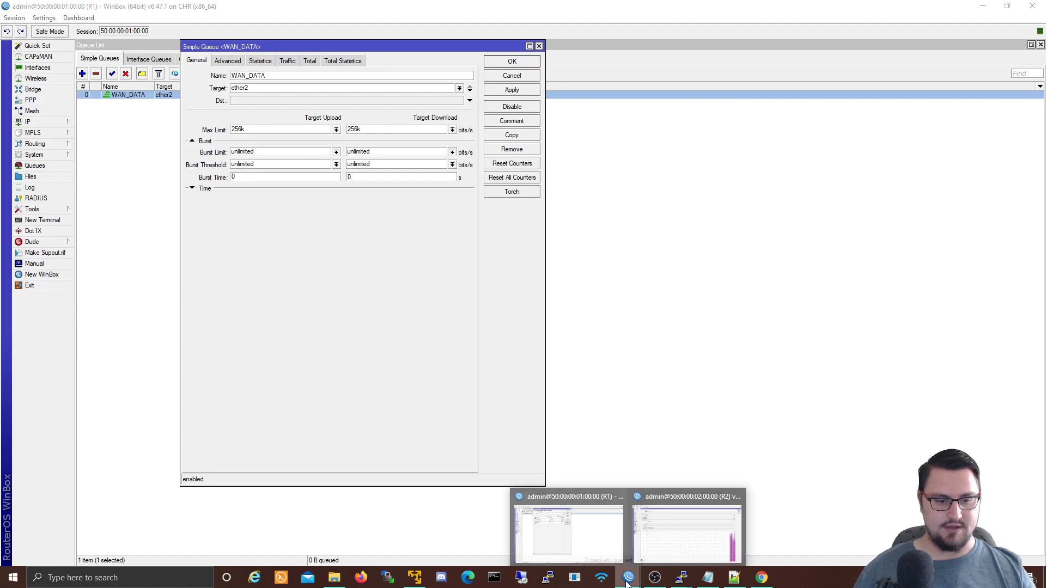
pyautogui.click(671, 545)
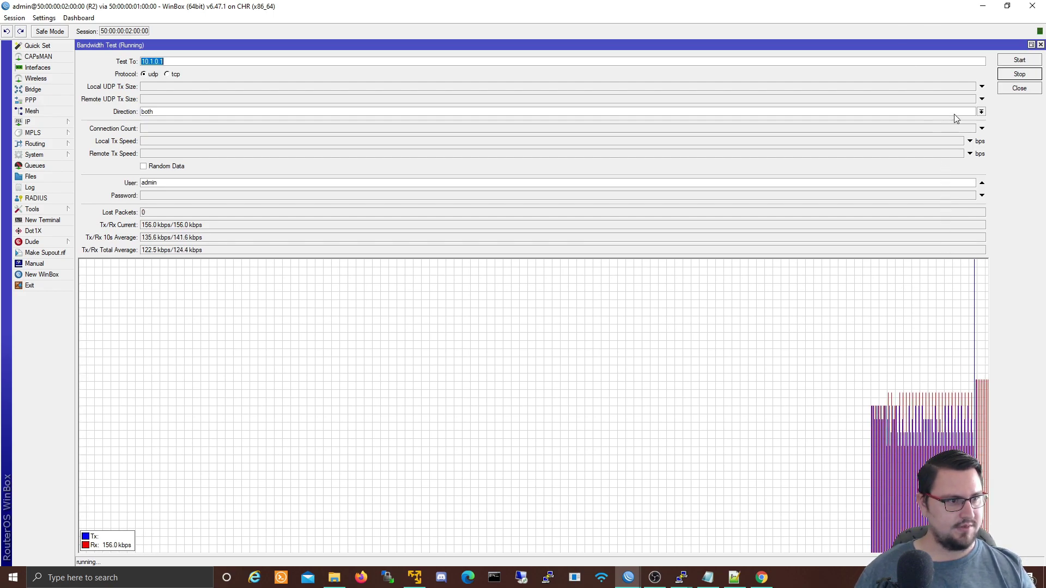
pyautogui.click(1020, 74)
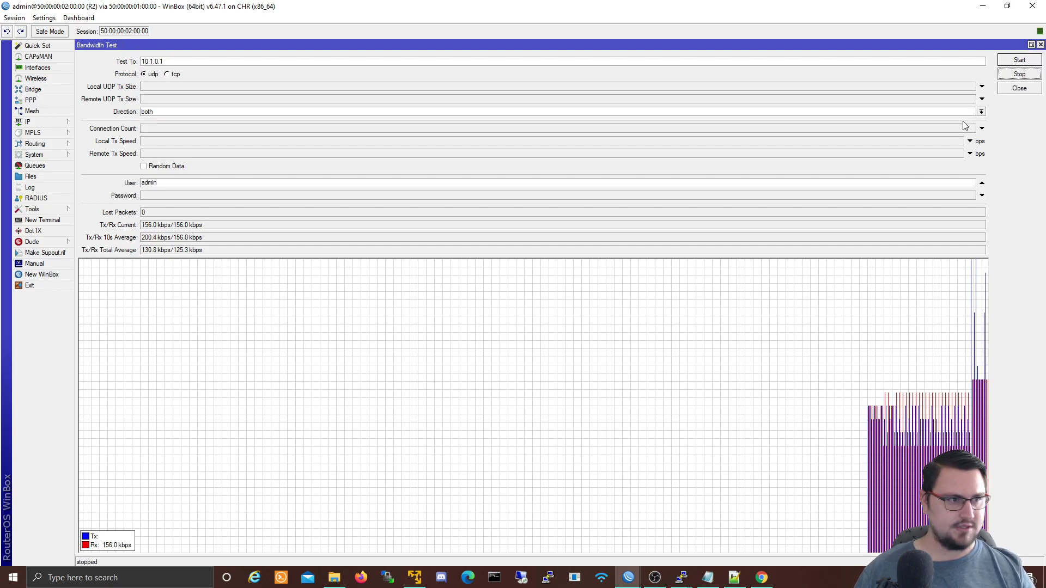
pyautogui.click(981, 111)
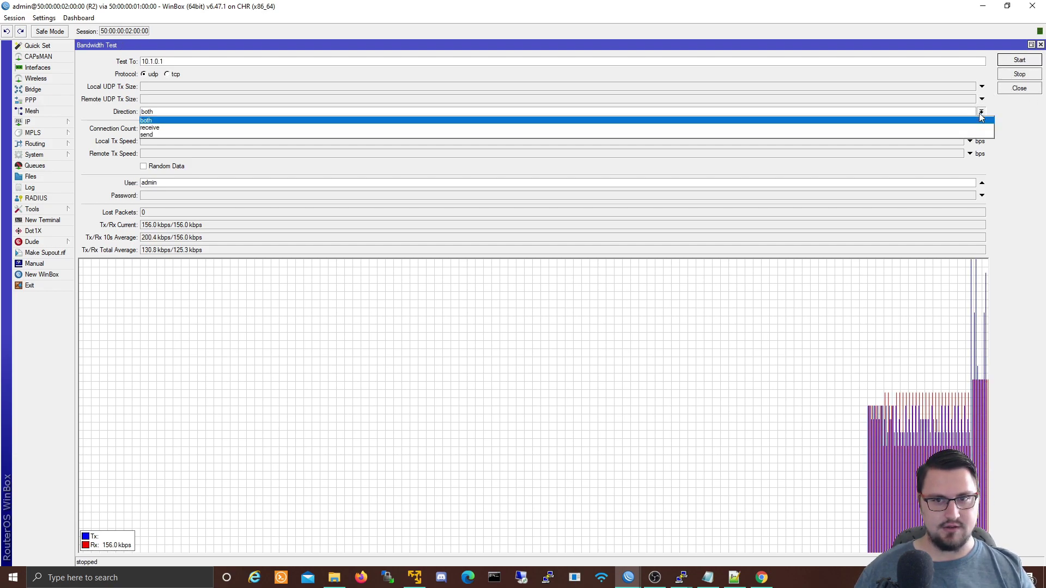
pyautogui.click(933, 128)
pyautogui.click(1013, 63)
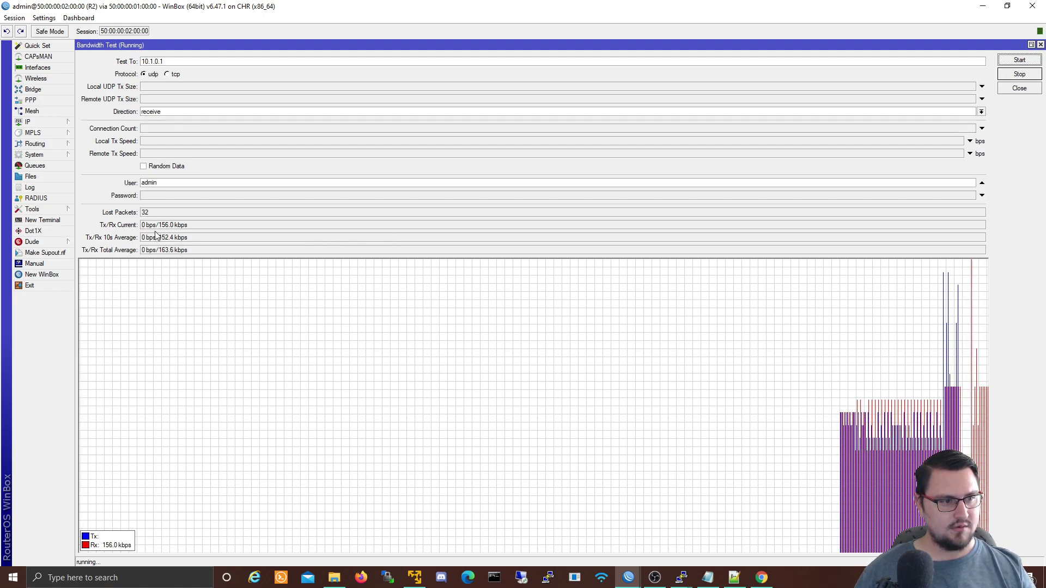
# Rerun R2's receive test over TCP, about 233 kbps average, then close the Bandwidth Test window.
pyautogui.click(1019, 74)
pyautogui.click(167, 75)
pyautogui.click(1018, 60)
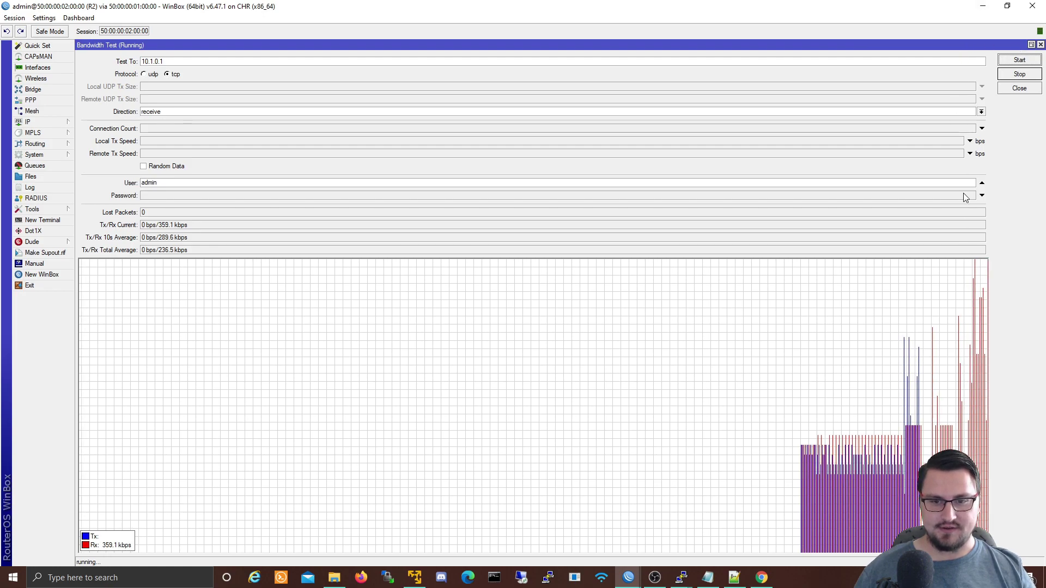
pyautogui.click(1040, 45)
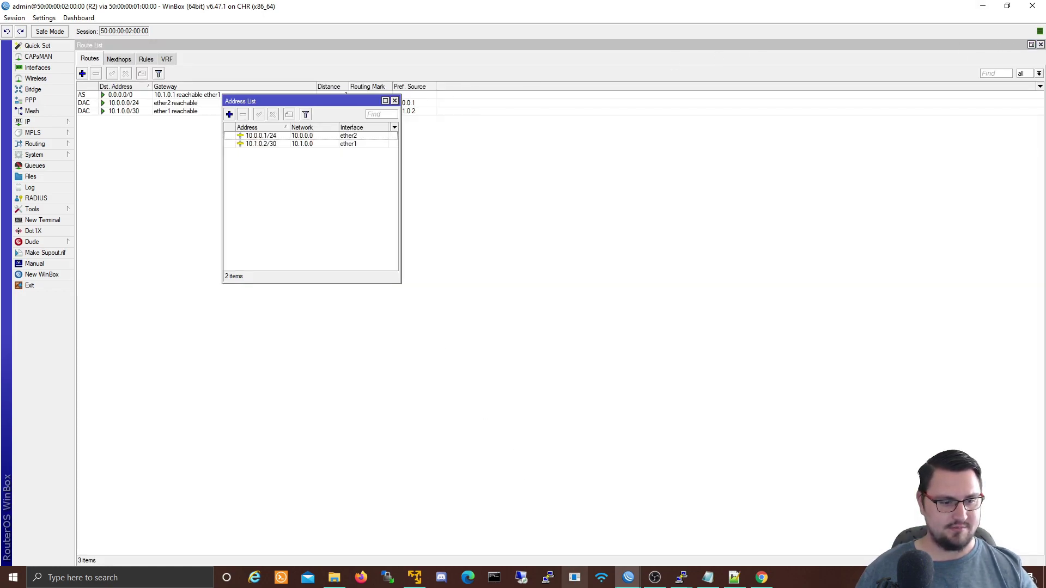
# Change R1's WAN_DATA upload and download max limits from 256k to unlimited and apply.
pyautogui.moveTo(628, 578)
pyautogui.click(568, 525)
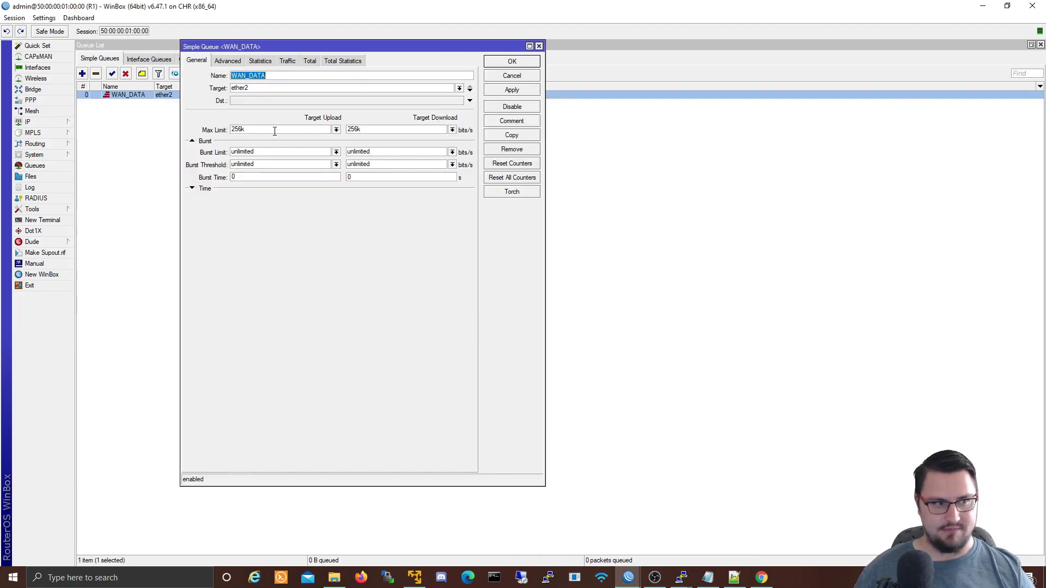
pyautogui.click(336, 130)
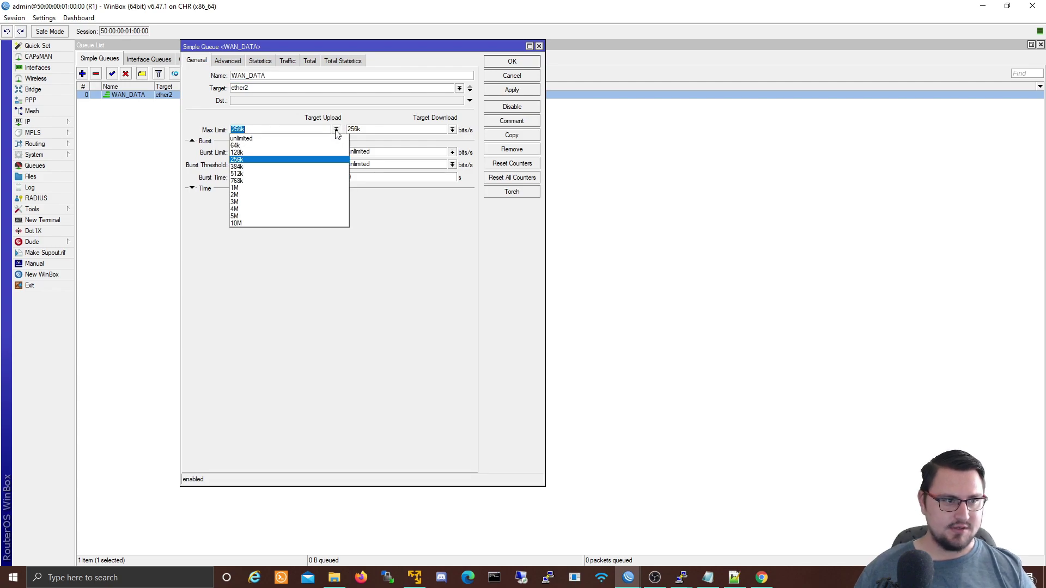
pyautogui.click(342, 139)
pyautogui.click(452, 130)
pyautogui.click(433, 139)
pyautogui.click(502, 93)
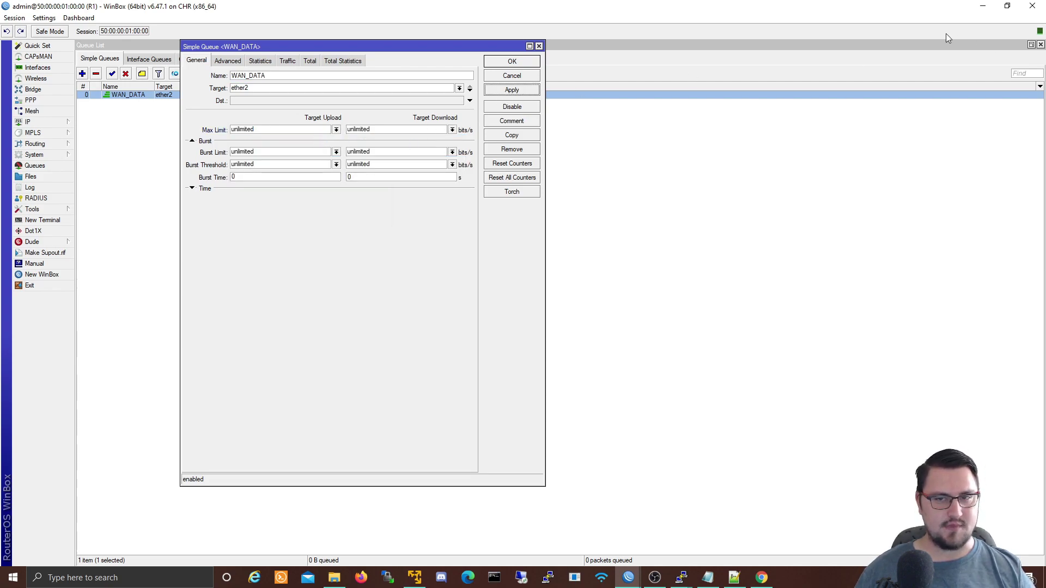
# Minimise R1, close R2's route list, and start a new bandwidth test from R2.
pyautogui.click(984, 10)
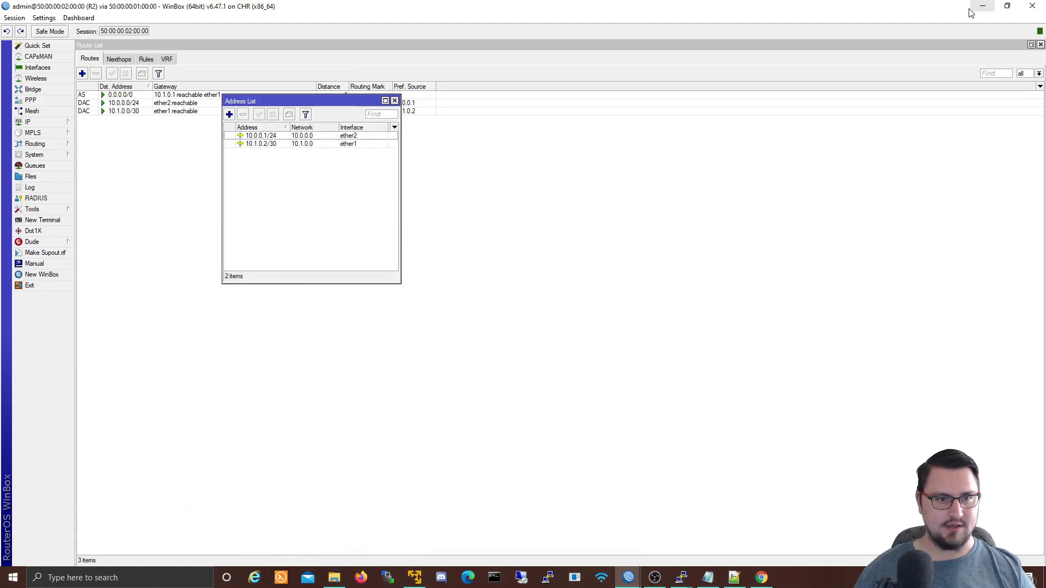
pyautogui.click(873, 91)
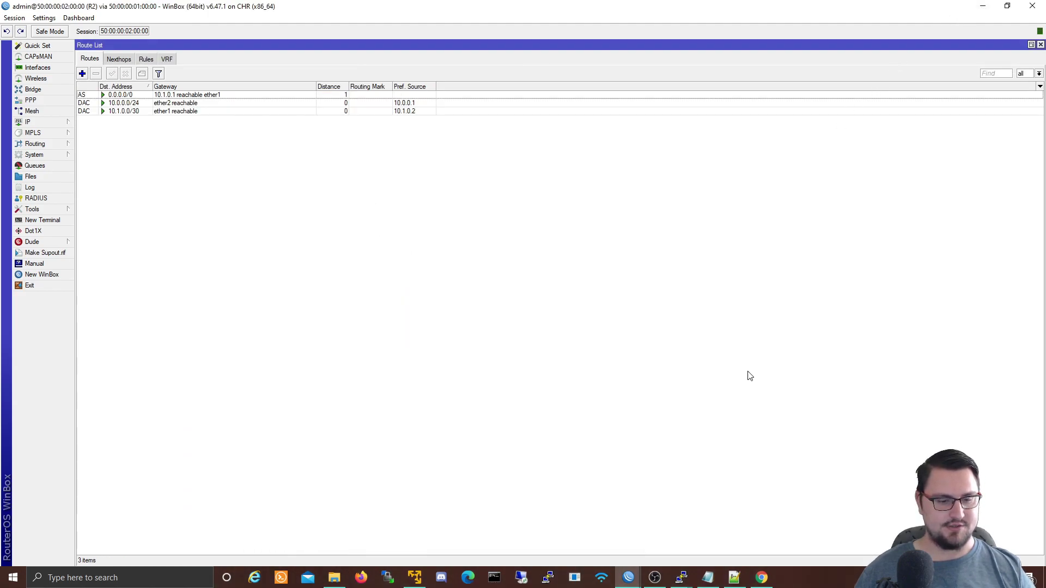
pyautogui.click(1042, 45)
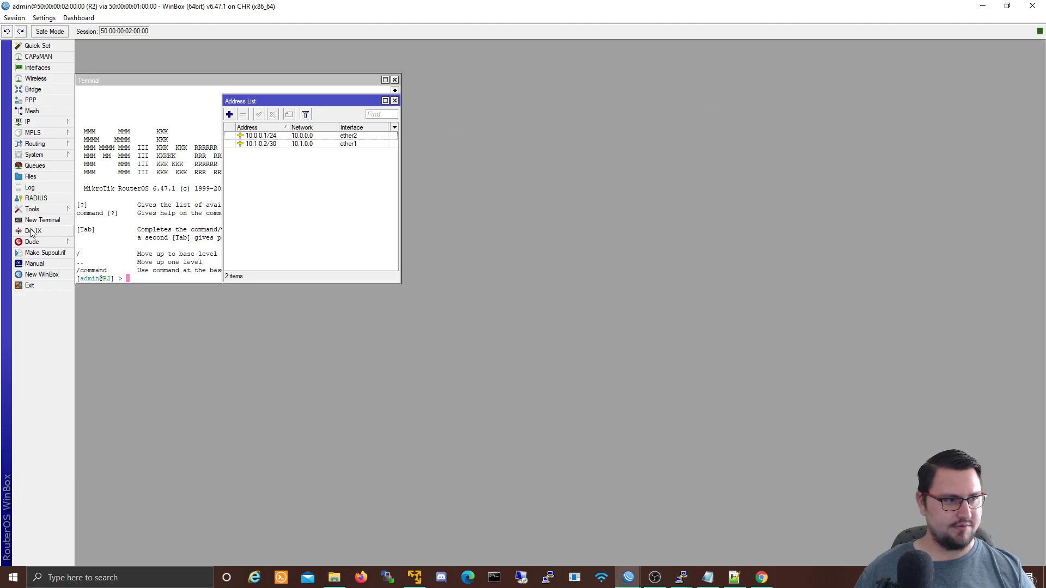
pyautogui.click(33, 210)
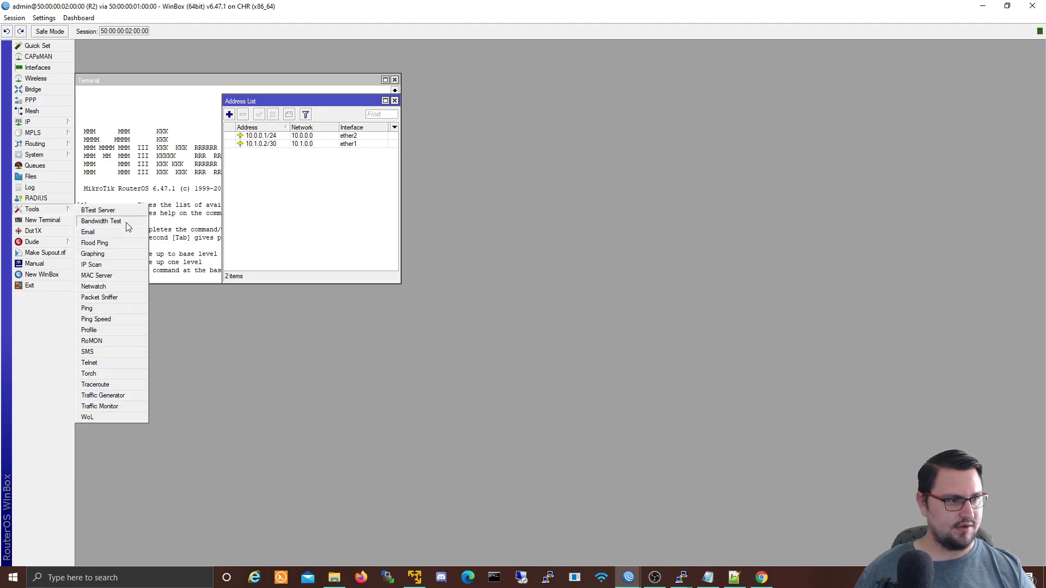
pyautogui.click(122, 223)
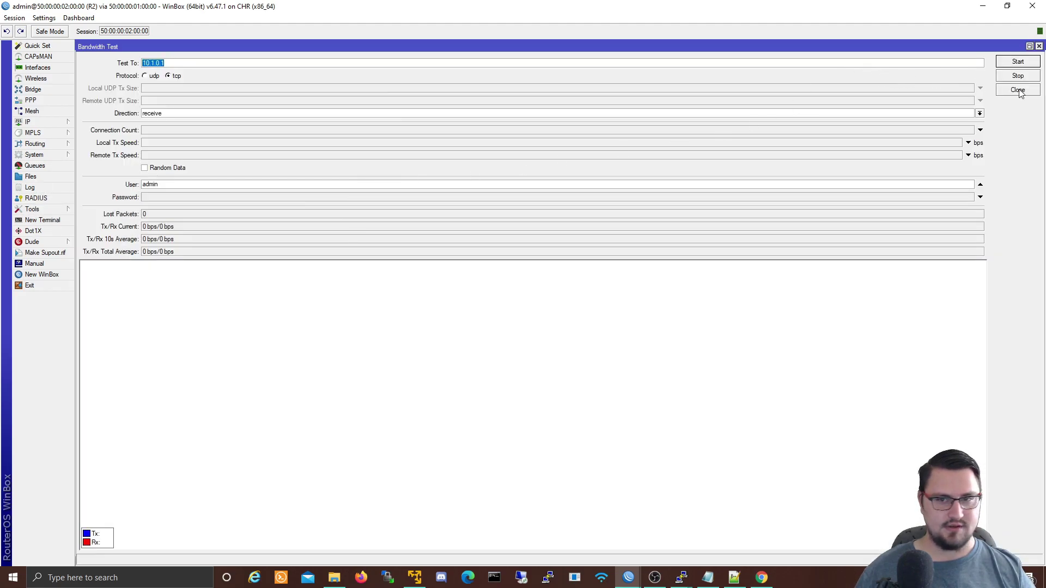
pyautogui.click(1005, 62)
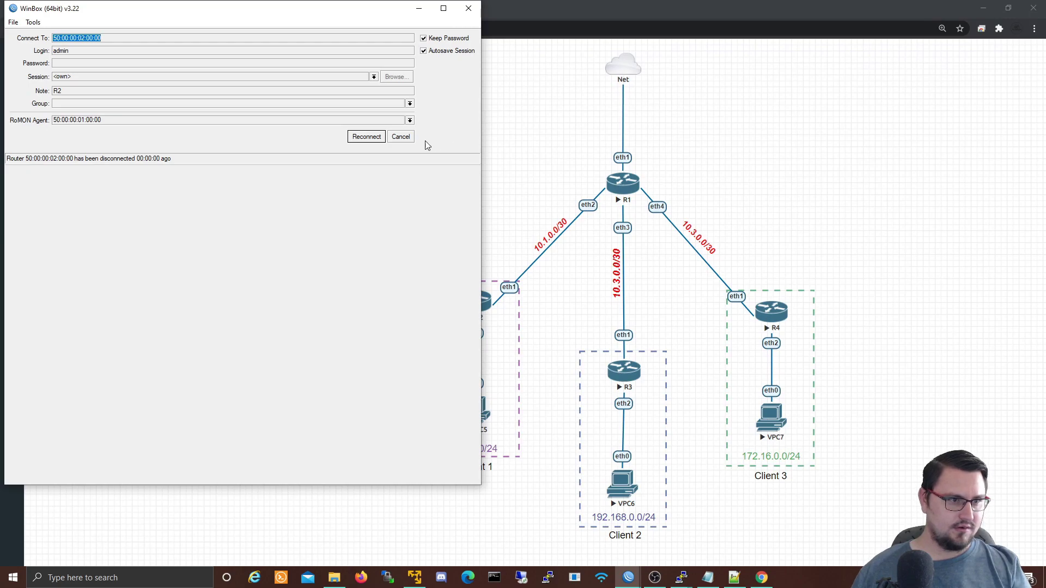
# Reconnect the dropped R2 session by selecting R2 among R1's RoMON neighbours.
pyautogui.click(370, 136)
pyautogui.click(401, 139)
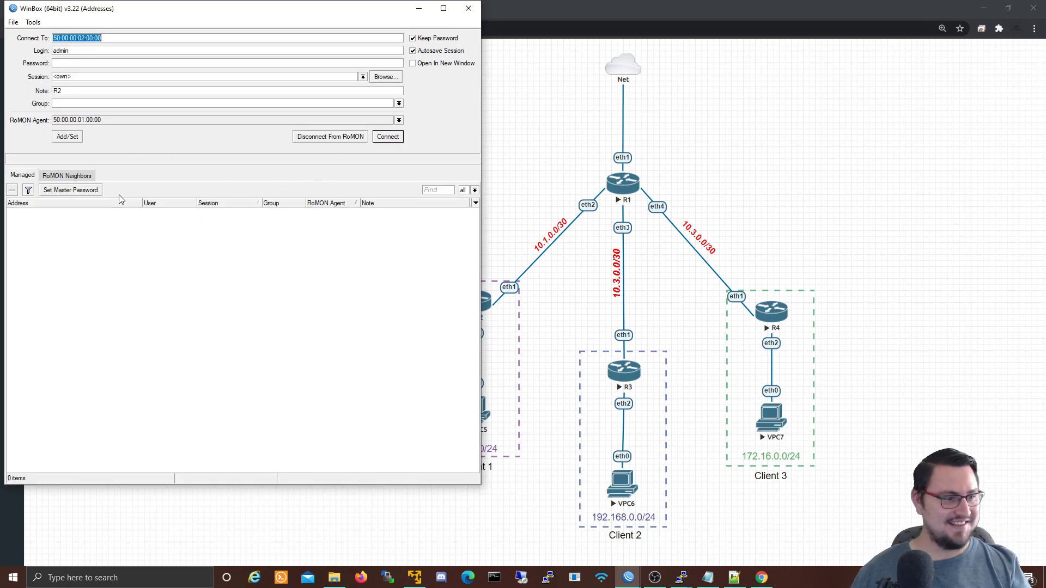
pyautogui.click(82, 177)
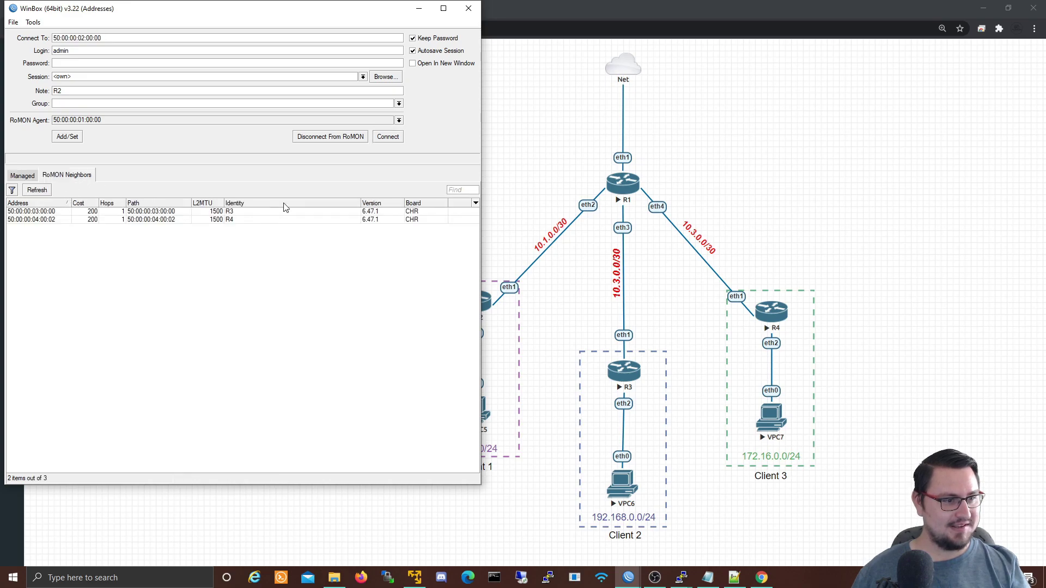
pyautogui.click(175, 212)
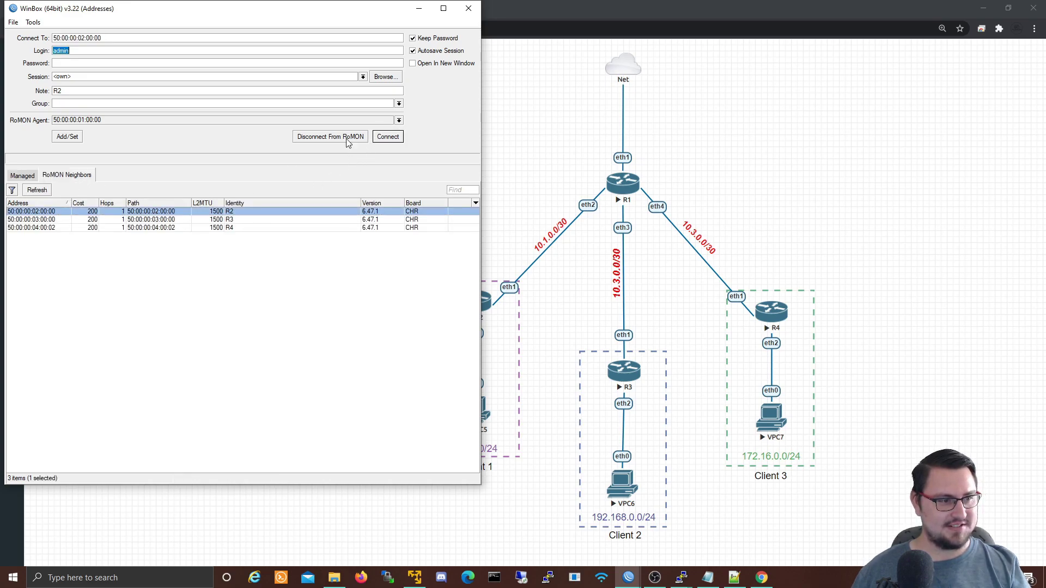
pyautogui.click(379, 137)
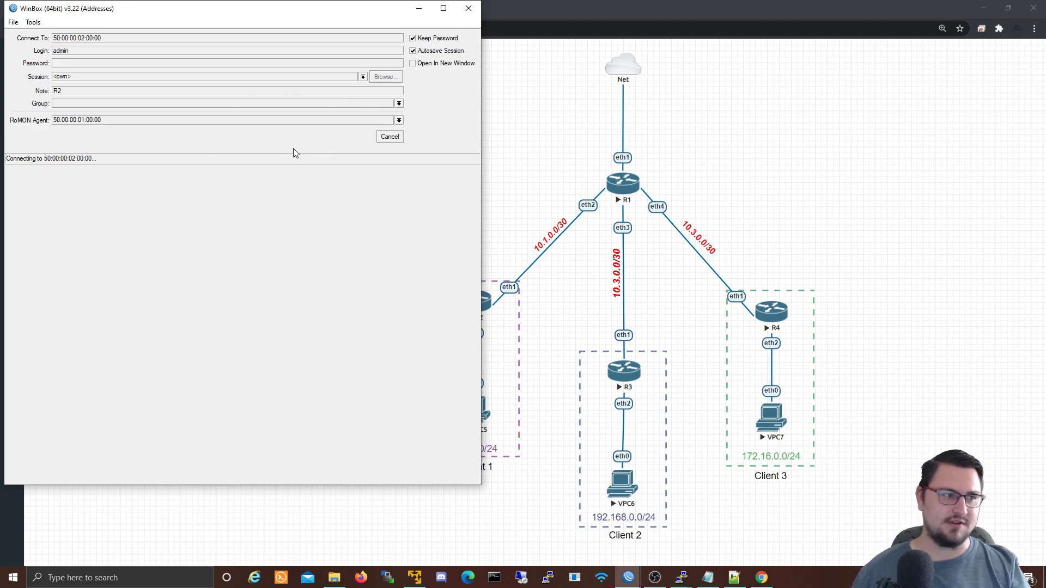
pyautogui.click(383, 138)
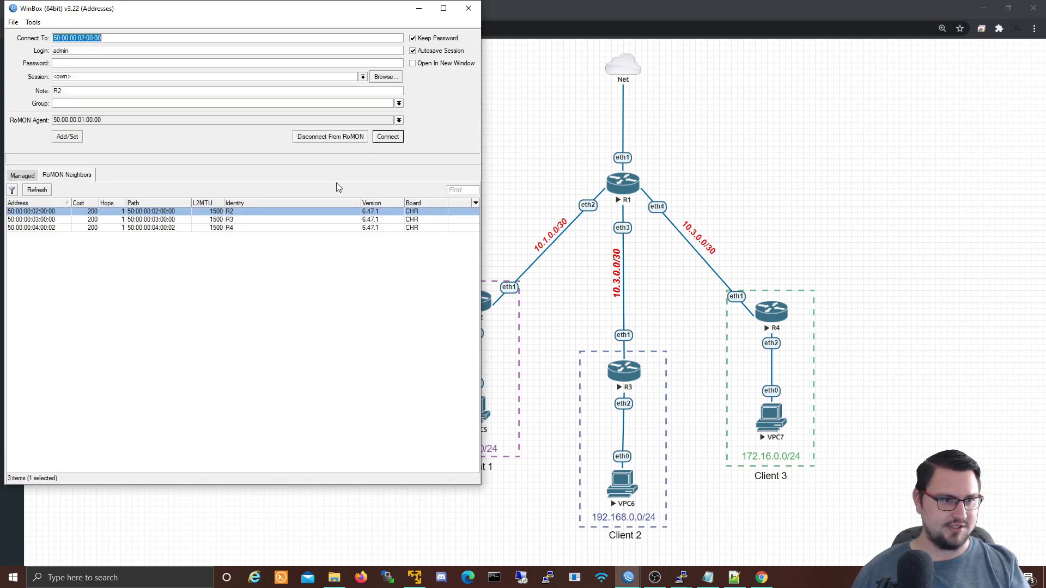
pyautogui.press('Tab')
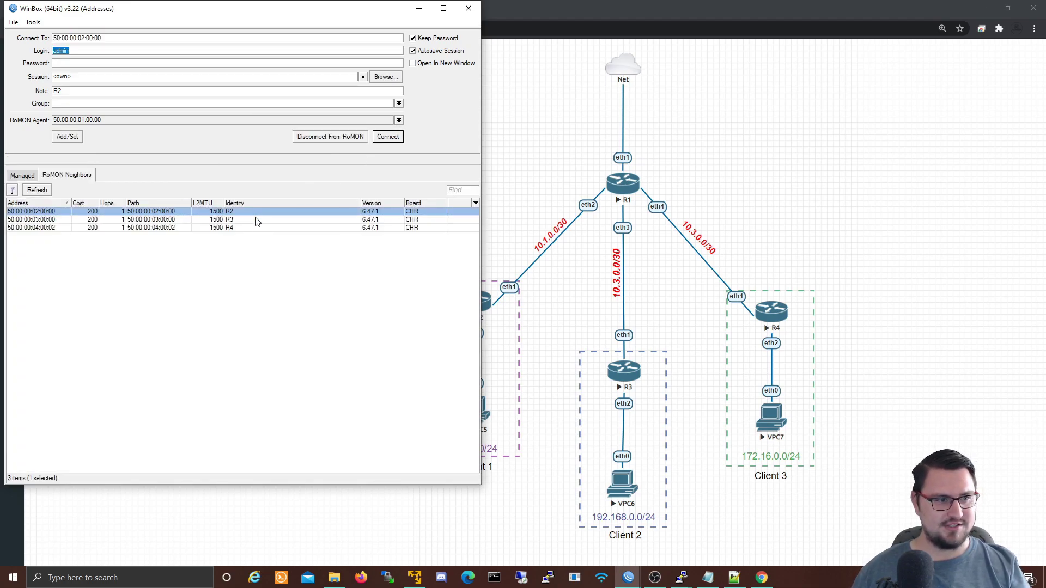
pyautogui.click(390, 139)
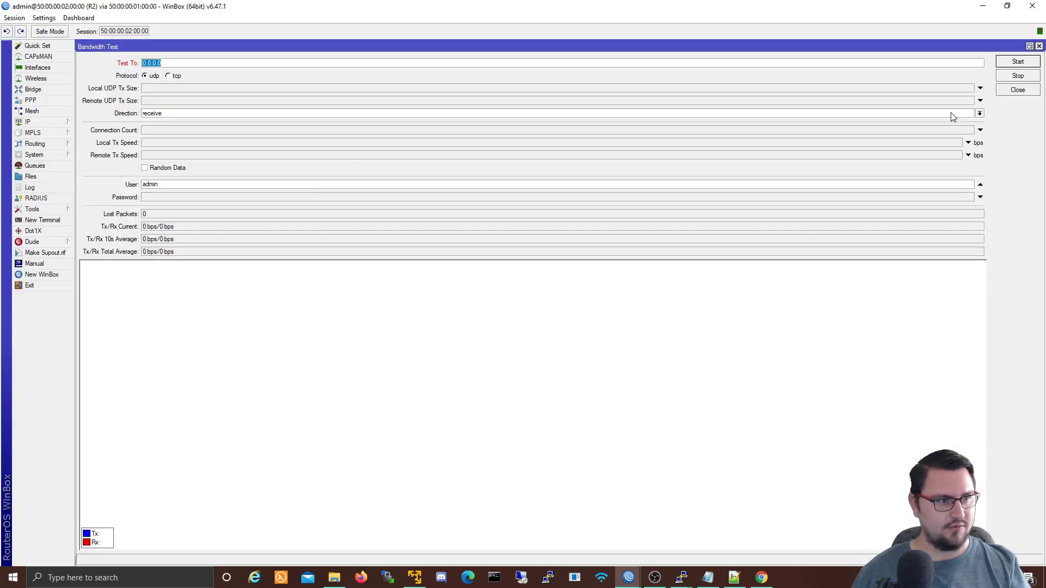
# Run a TCP bandwidth test from R2 to 10.1.0.1, receiving about 1058.9 kbps with no loss.
pyautogui.write('10.1')
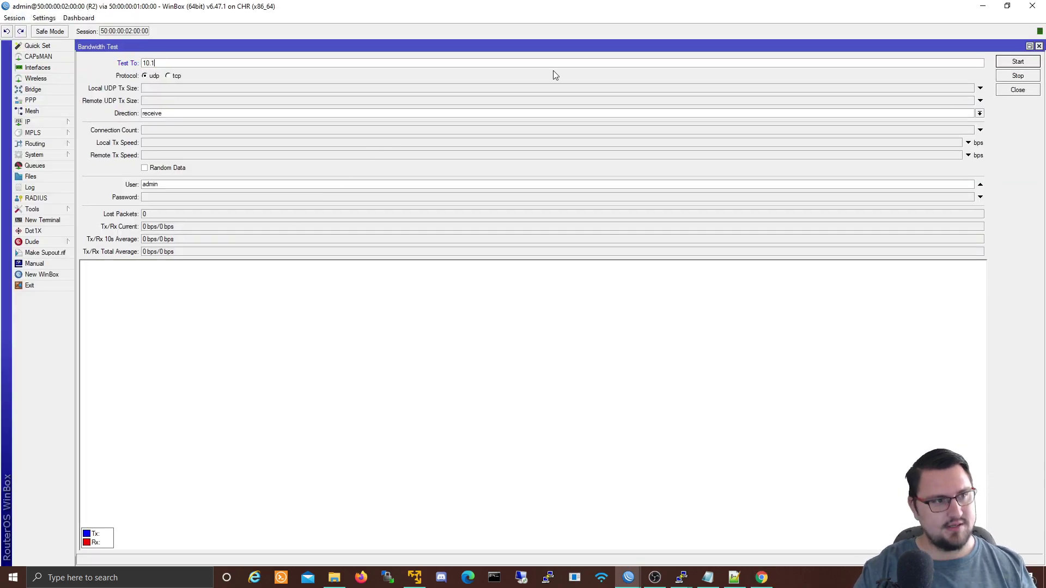
pyautogui.write('.0.1')
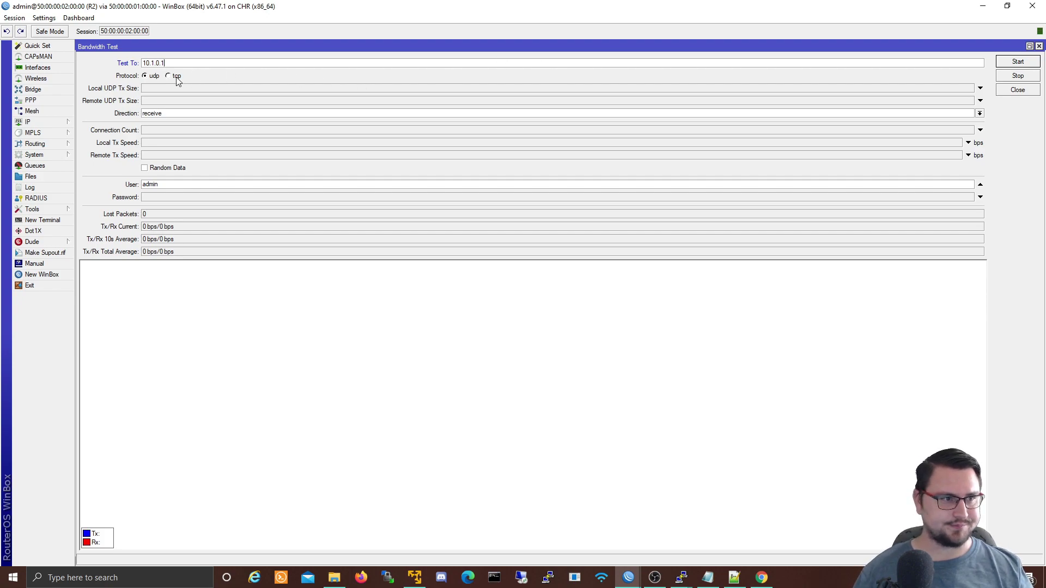
pyautogui.click(177, 78)
pyautogui.click(1009, 63)
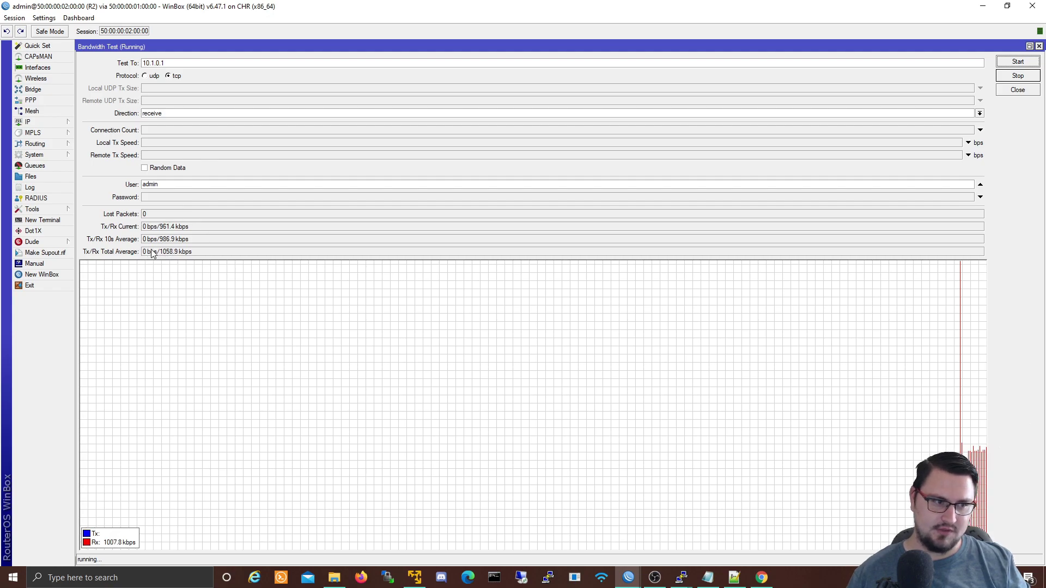
# Back on R1, set WAN_DATA's upload and download max limits to 1M and save.
pyautogui.click(992, 9)
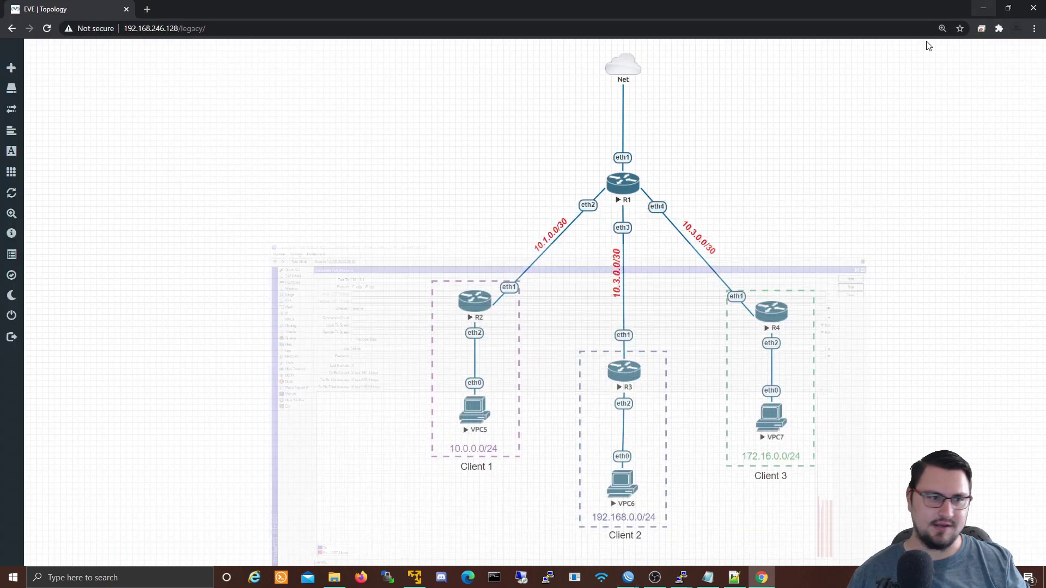
pyautogui.moveTo(630, 579)
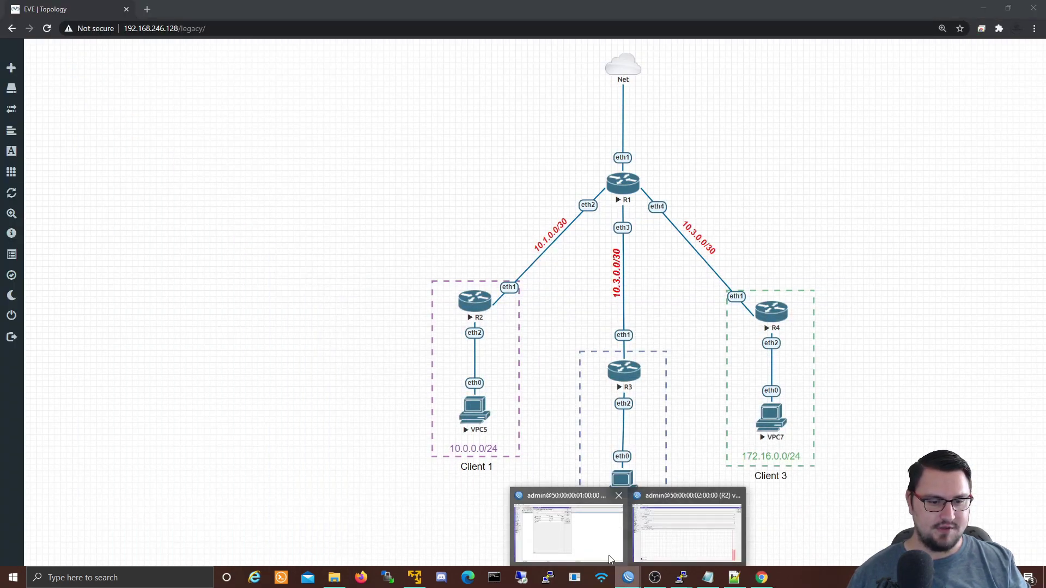
pyautogui.click(605, 553)
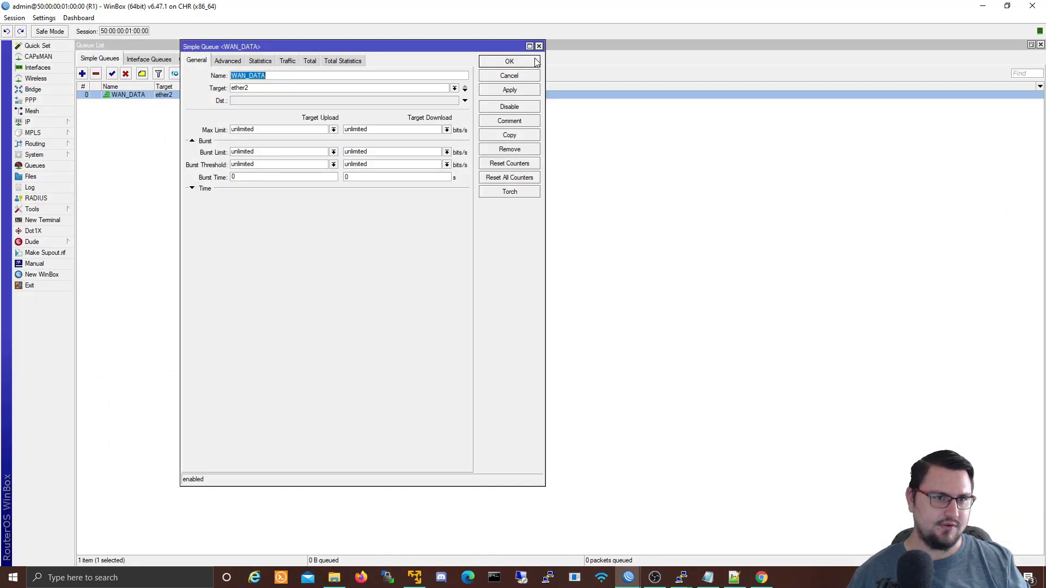
pyautogui.click(332, 129)
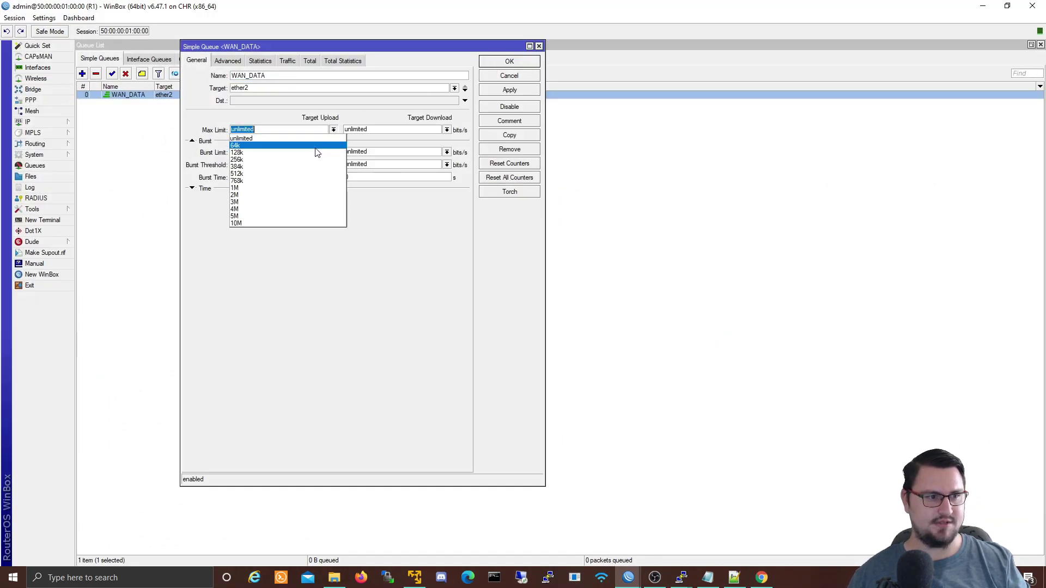
pyautogui.click(308, 187)
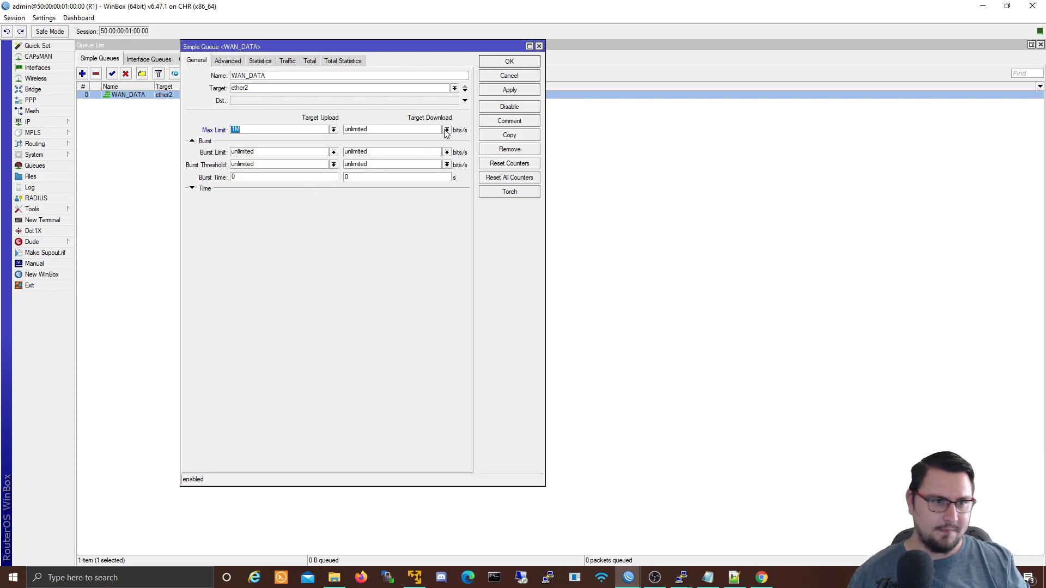
pyautogui.click(447, 130)
pyautogui.click(400, 187)
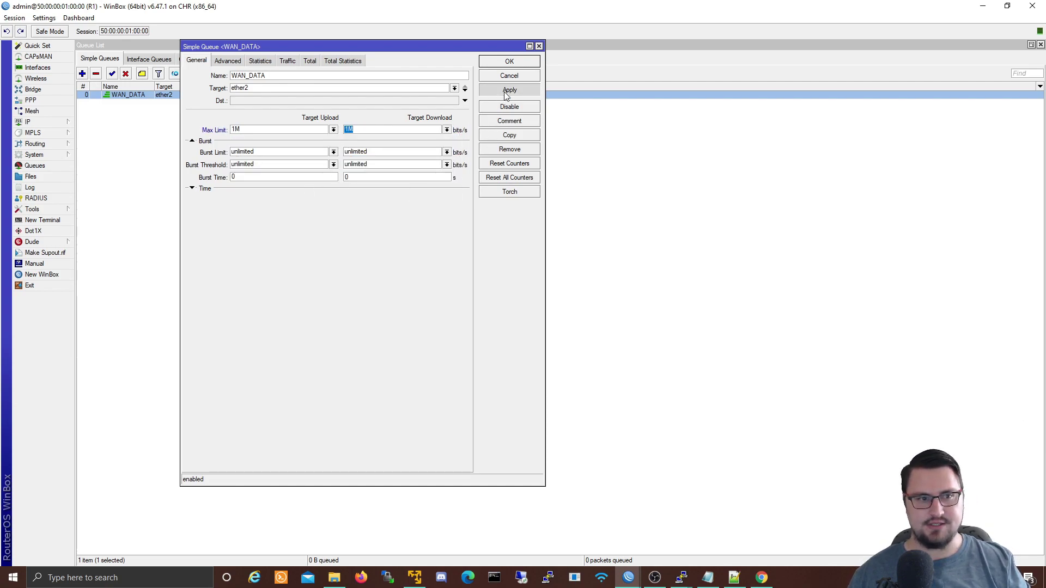
pyautogui.click(504, 90)
pyautogui.click(504, 62)
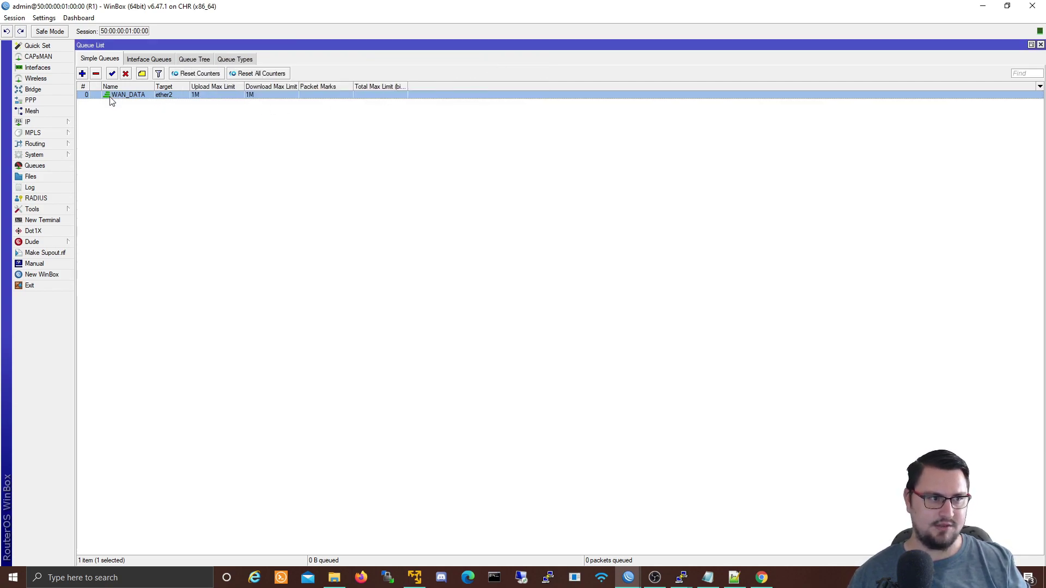
# Reopen WAN_DATA to check its Traffic graphs, then close without changes.
pyautogui.doubleClick(118, 94)
pyautogui.click(288, 61)
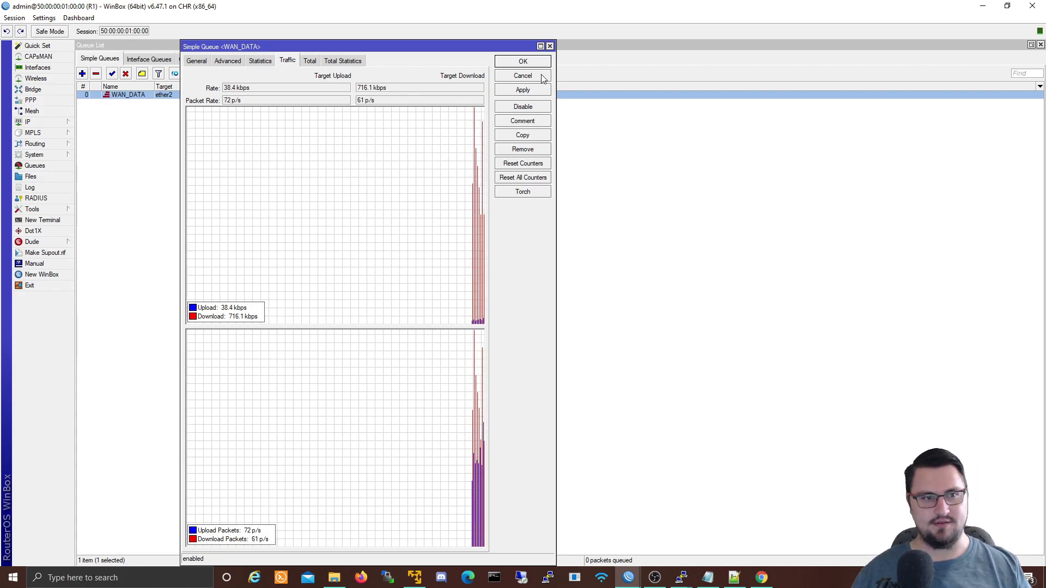
pyautogui.click(542, 76)
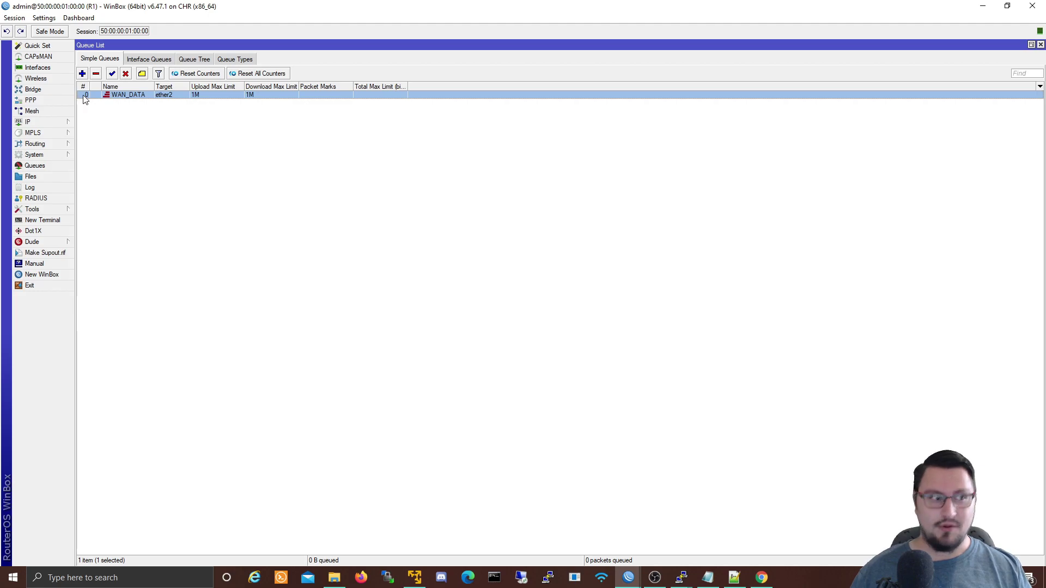
# Create a new simple queue named WAN_DATA_2 targeting ether2.
pyautogui.click(82, 73)
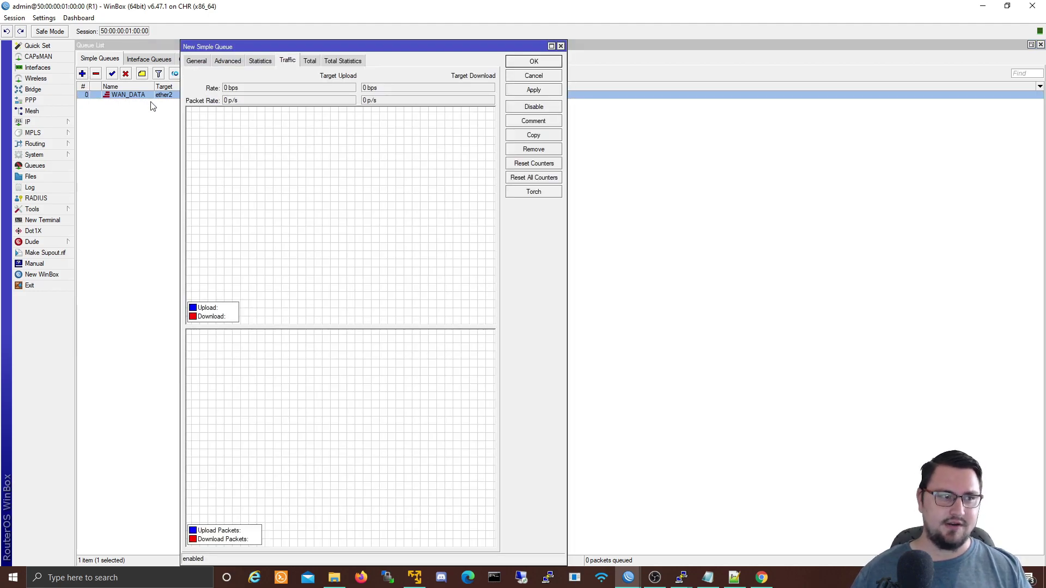
pyautogui.click(198, 62)
pyautogui.write('WA')
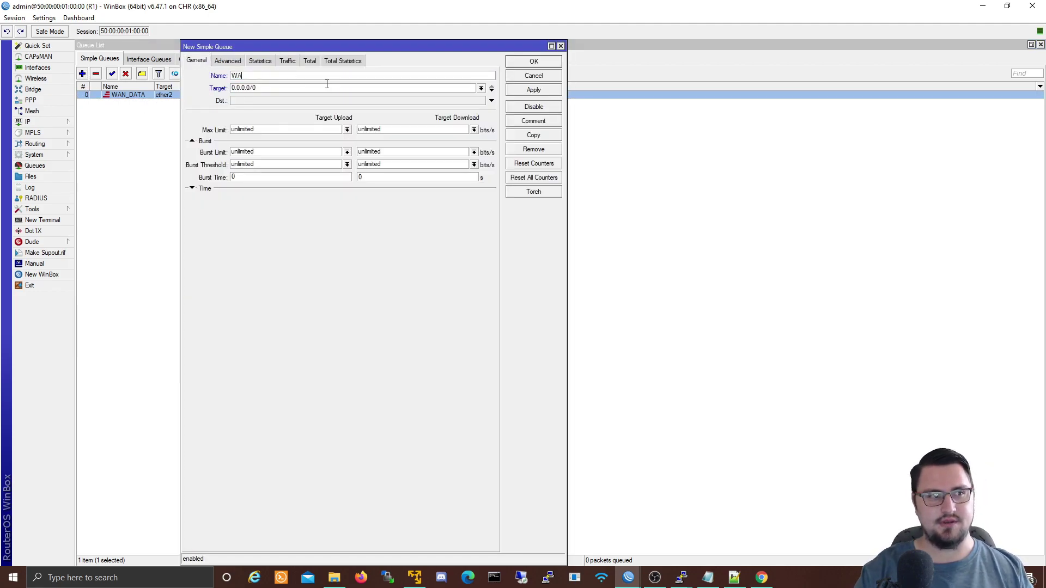
pyautogui.write('N_DATA_2')
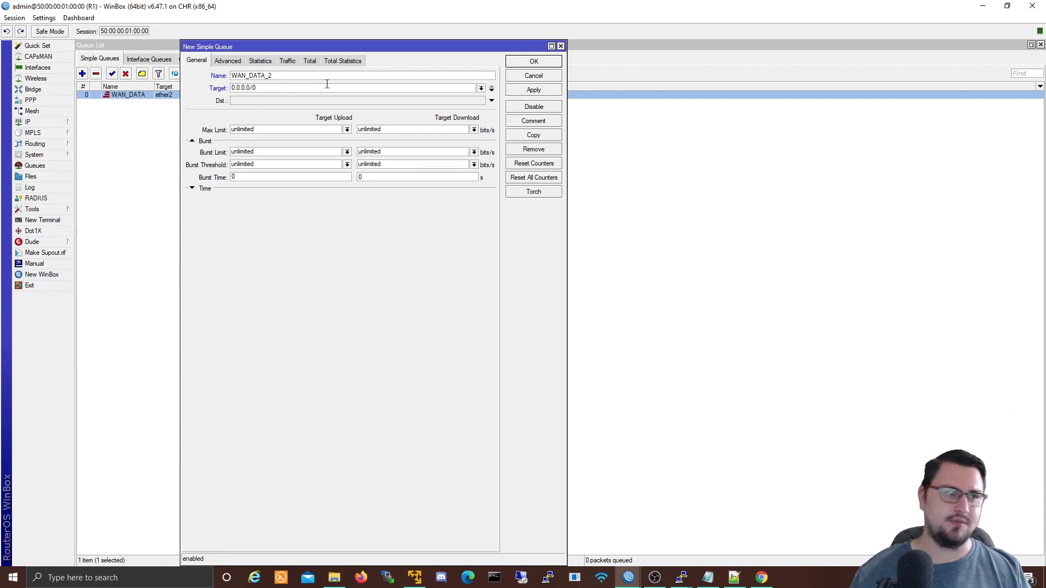
pyautogui.click(481, 88)
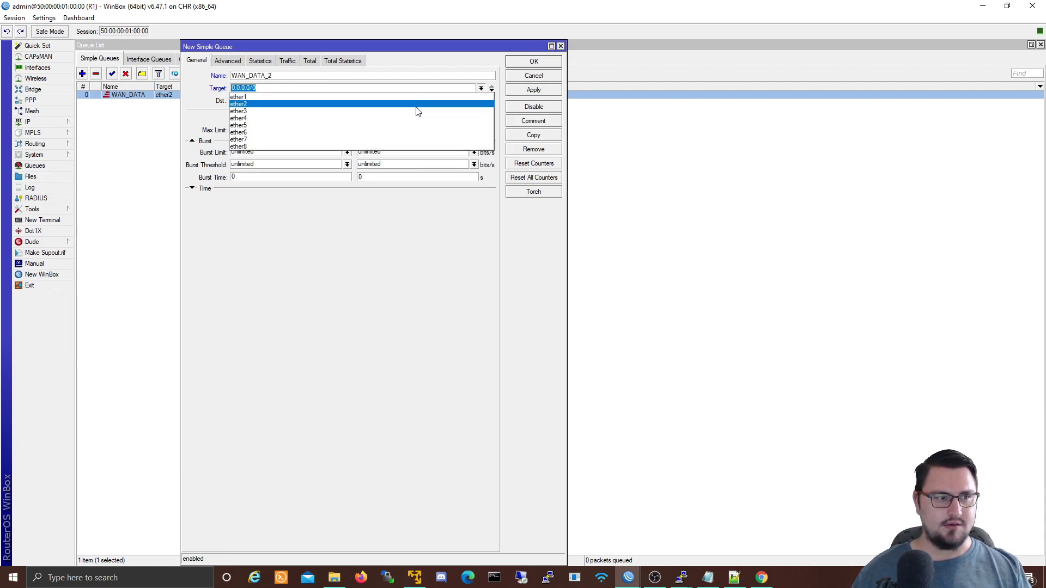
pyautogui.click(419, 107)
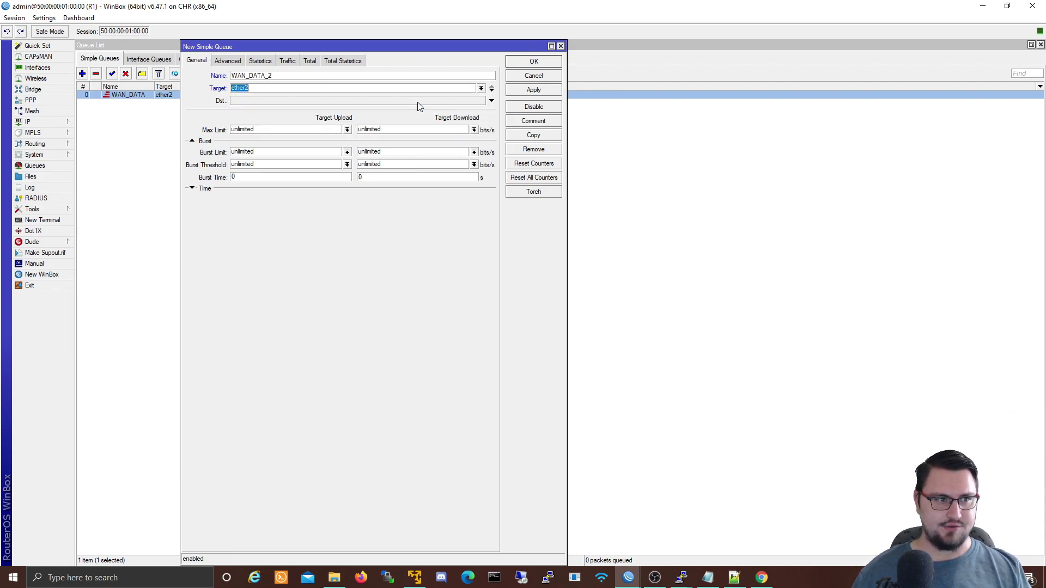
# Give WAN_DATA_2 128k upload and download max limits and save the queue.
pyautogui.click(347, 130)
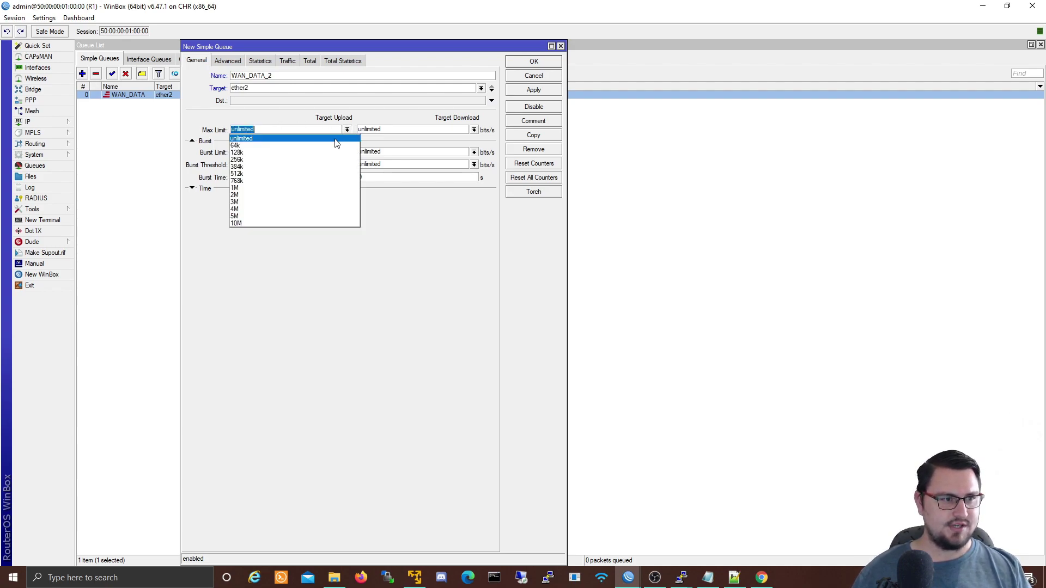
pyautogui.click(305, 153)
pyautogui.click(474, 130)
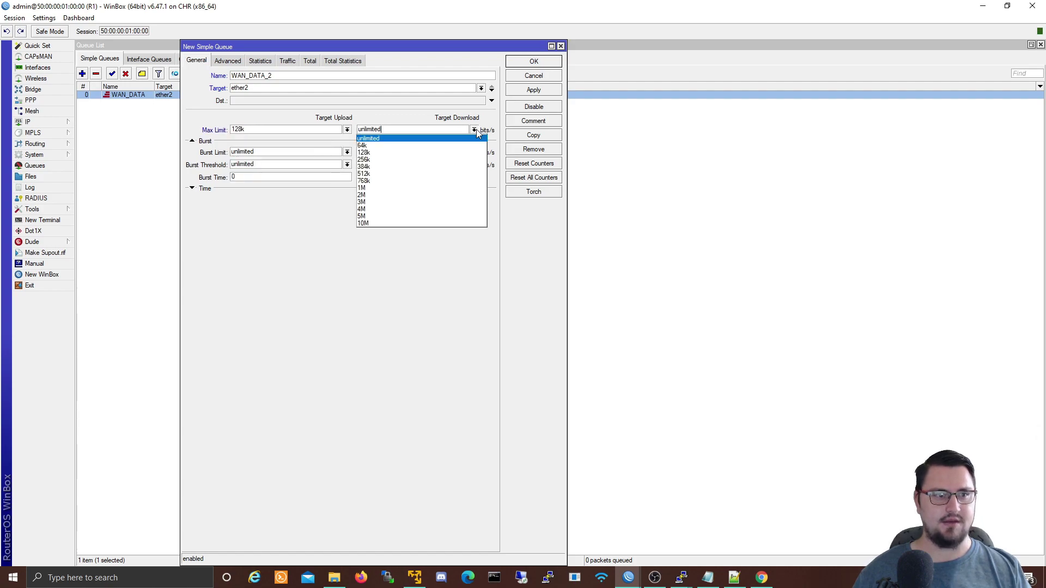
pyautogui.click(435, 153)
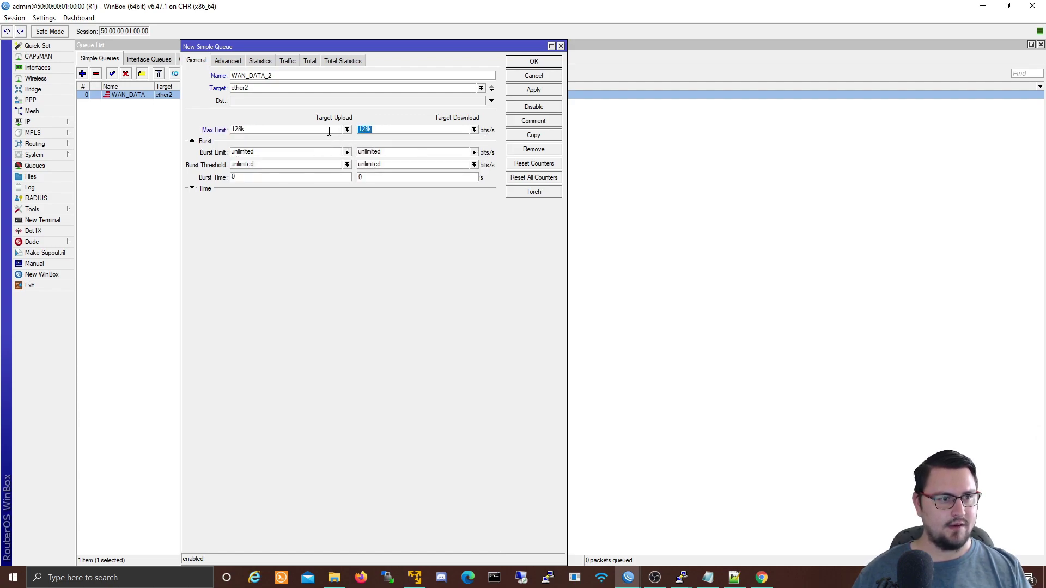
pyautogui.click(531, 91)
pyautogui.click(524, 62)
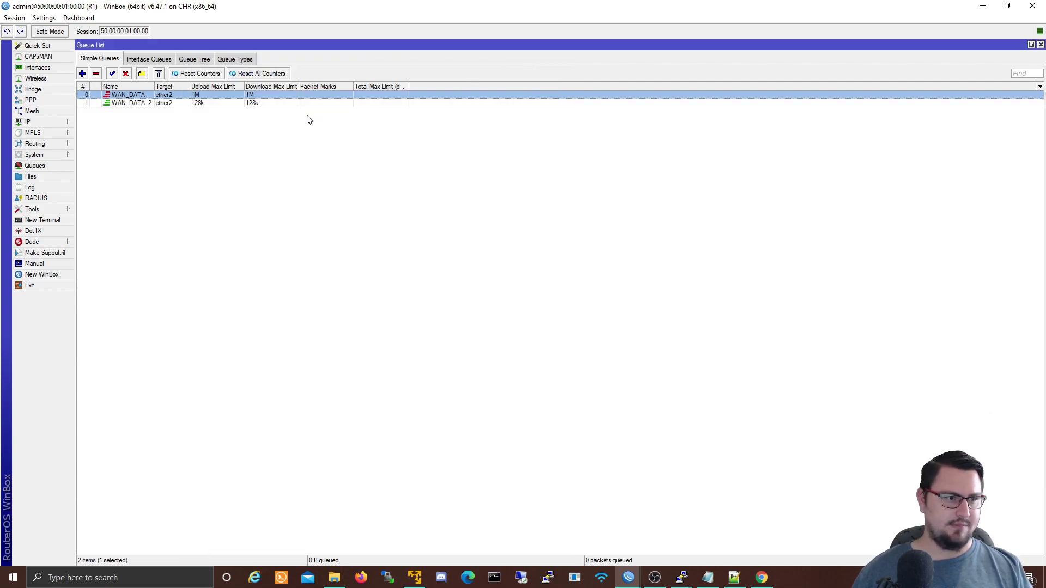
# Drag WAN_DATA_2 above WAN_DATA in the Simple Queues list, then clear the selection.
pyautogui.click(179, 103)
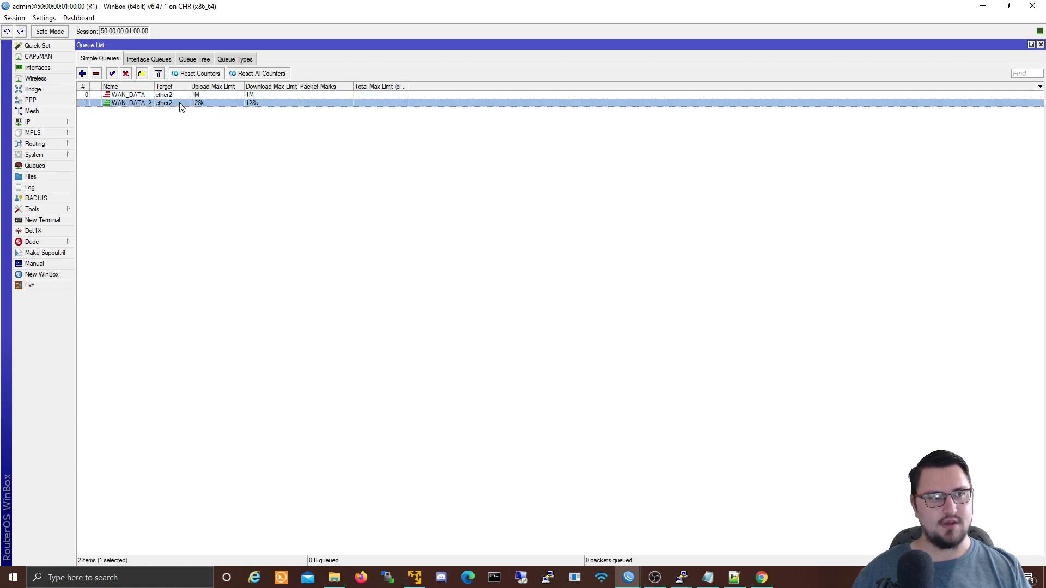
pyautogui.click(176, 95)
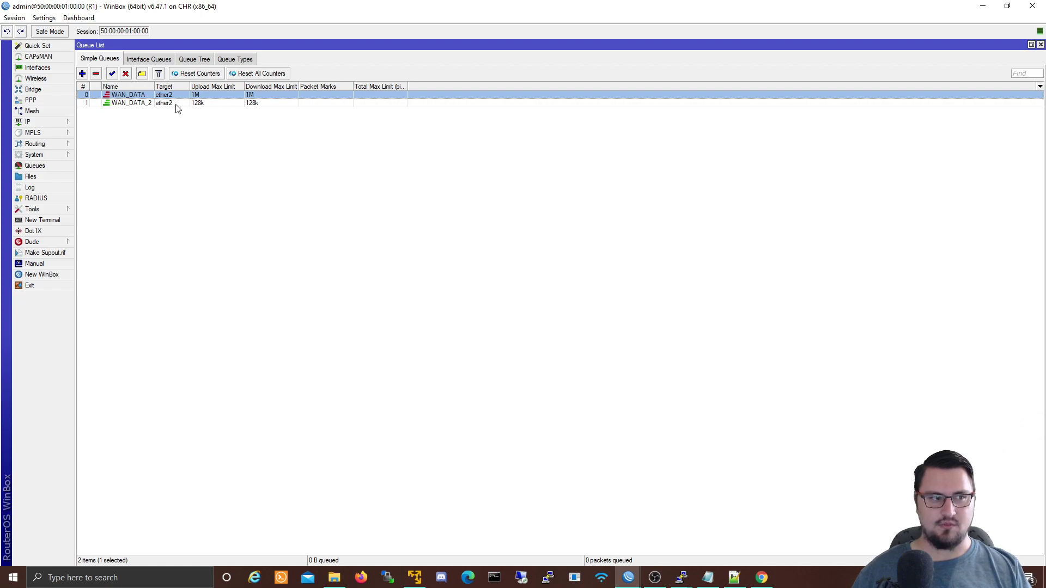
pyautogui.click(169, 103)
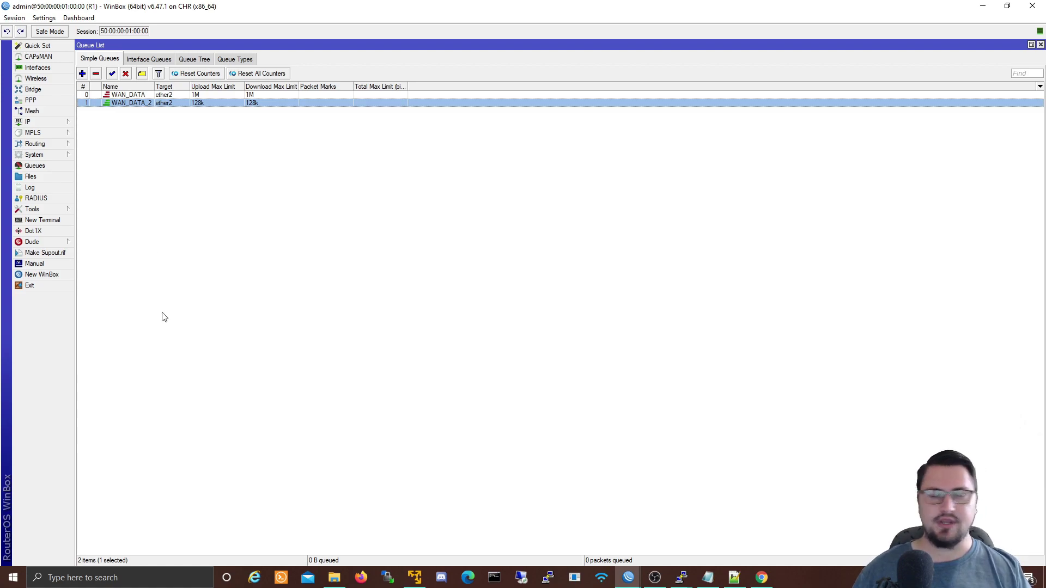
pyautogui.click(87, 95)
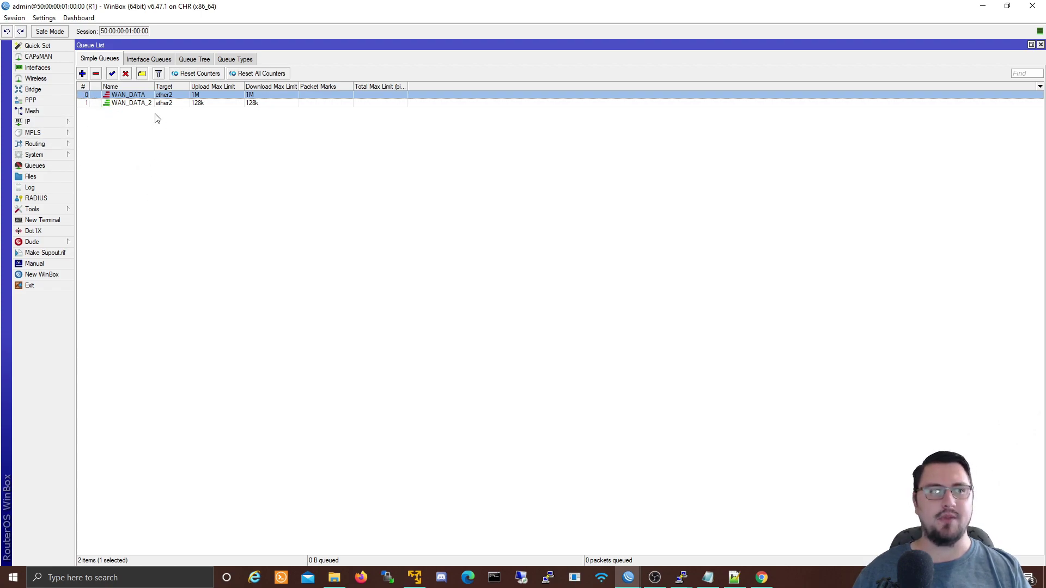
pyautogui.click(102, 103)
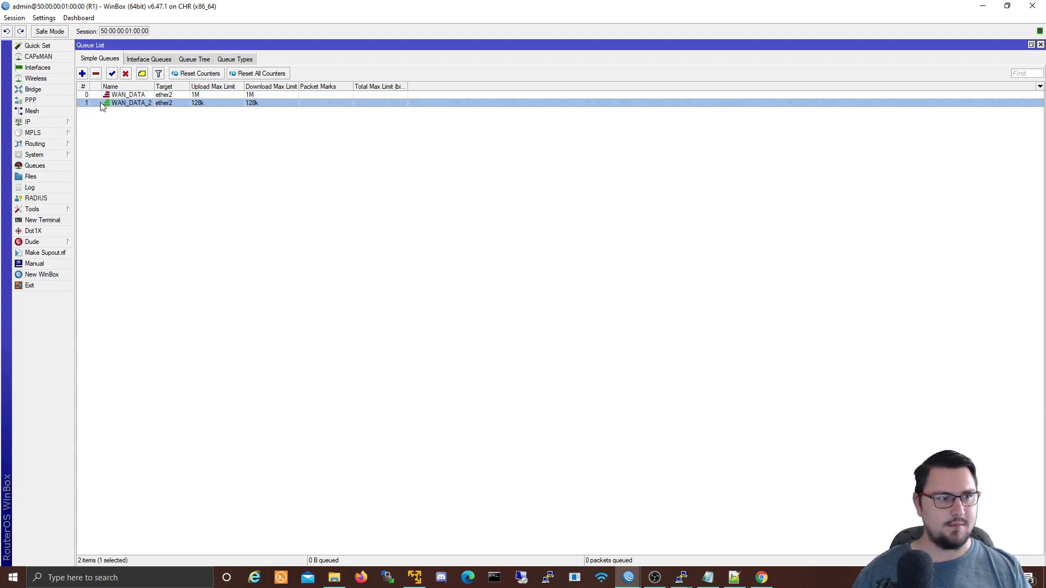
pyautogui.click(103, 95)
pyautogui.moveTo(103, 103); pyautogui.dragTo(104, 96)
pyautogui.click(115, 129)
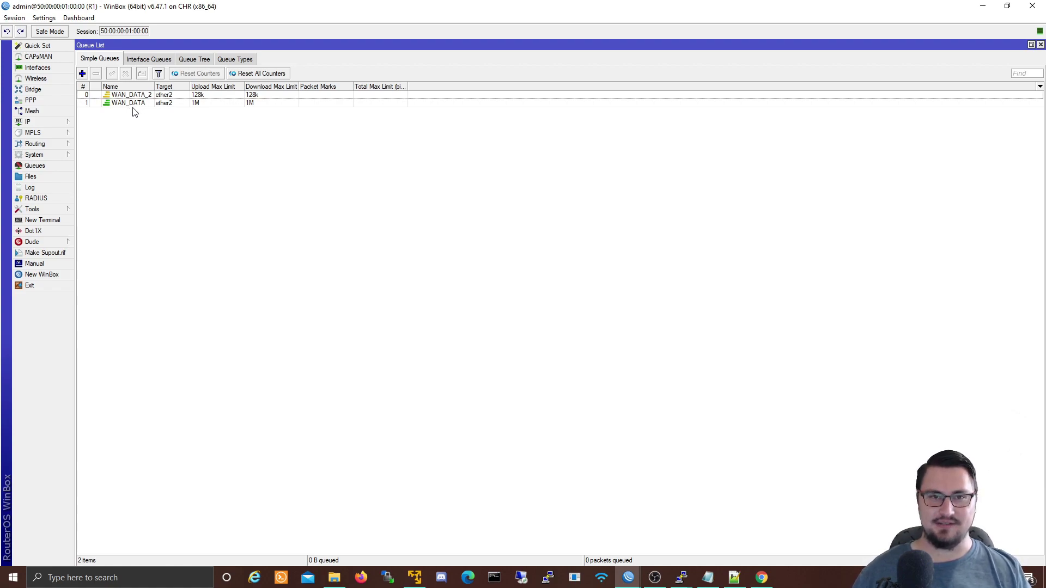
pyautogui.click(131, 95)
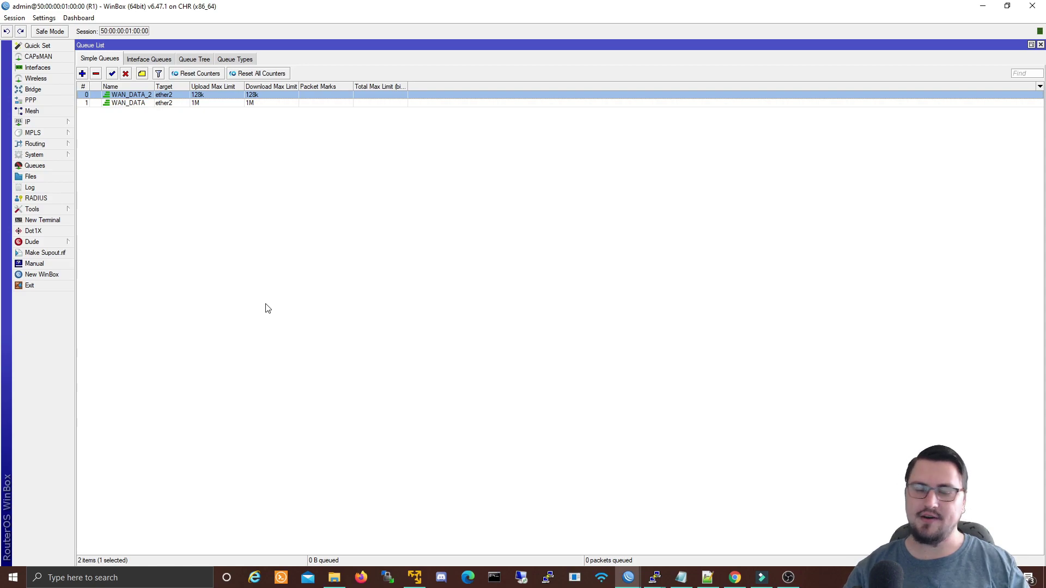